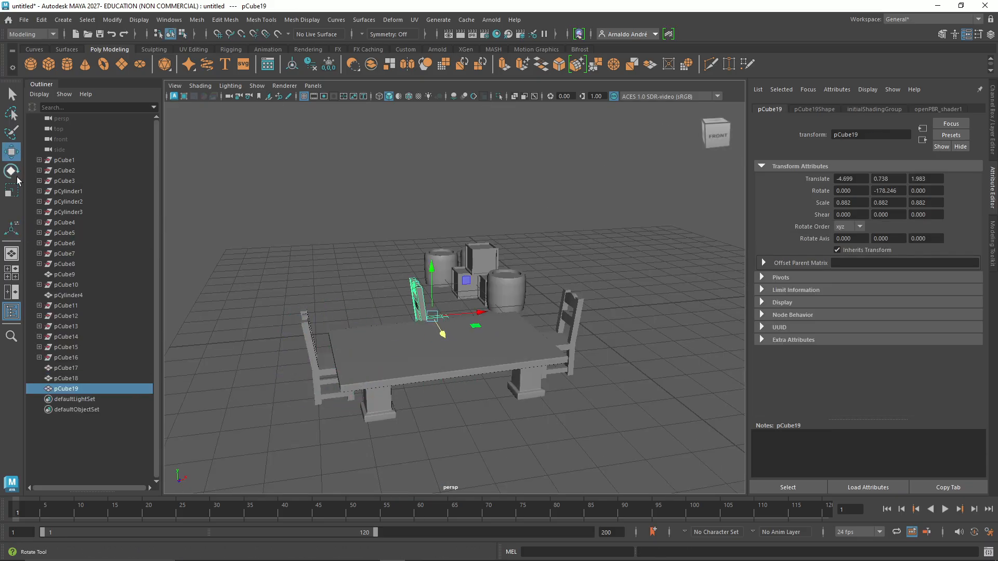
Rotate the selected chair at the table's far side and duplicate it, ready for moving the copy.
left_click(16, 177)
left_click_drag(469, 328, 475, 419)
key("ctrl+d")
left_click(13, 153)
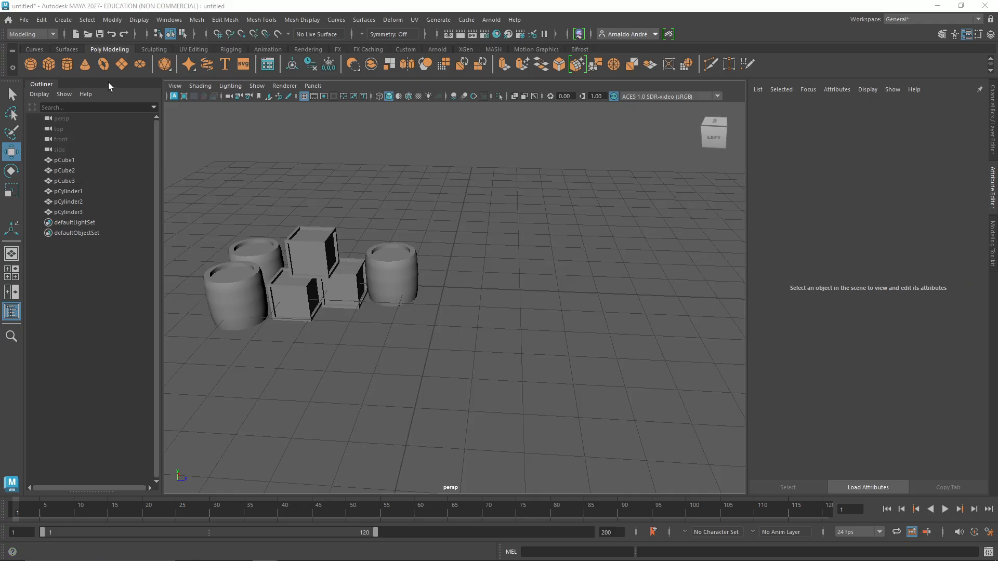
Create a polygon cube and scale it into a thin tabletop slab of about 4.36 × 0.21 × 6.90.
left_click(48, 64)
scroll(491, 255, "up", 5)
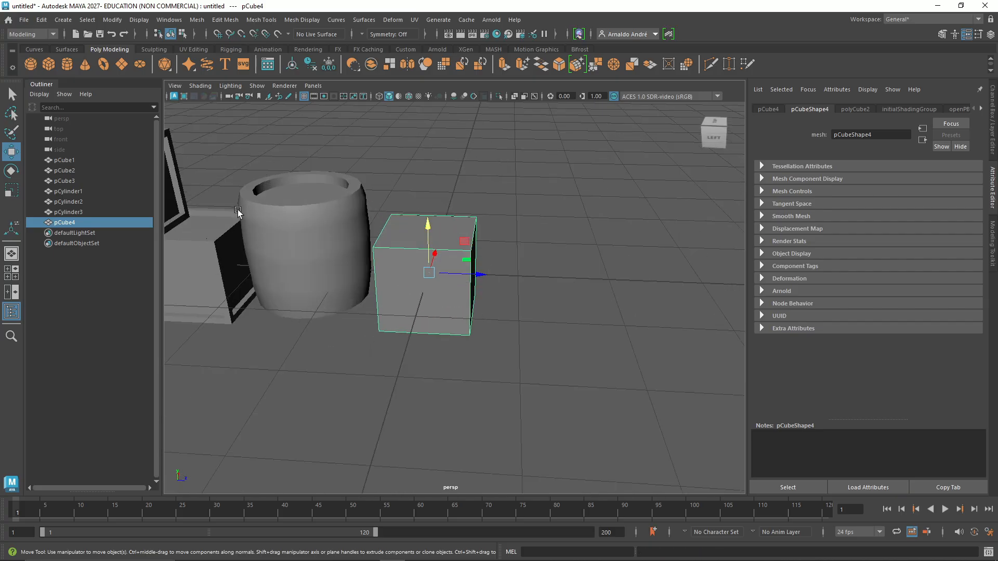
key("r")
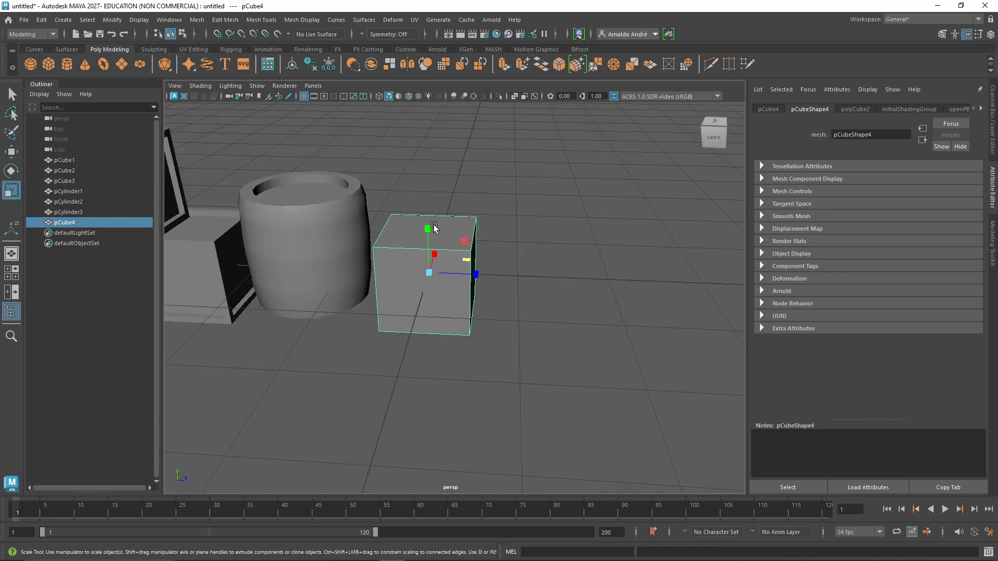
left_click_drag(433, 227, 615, 305)
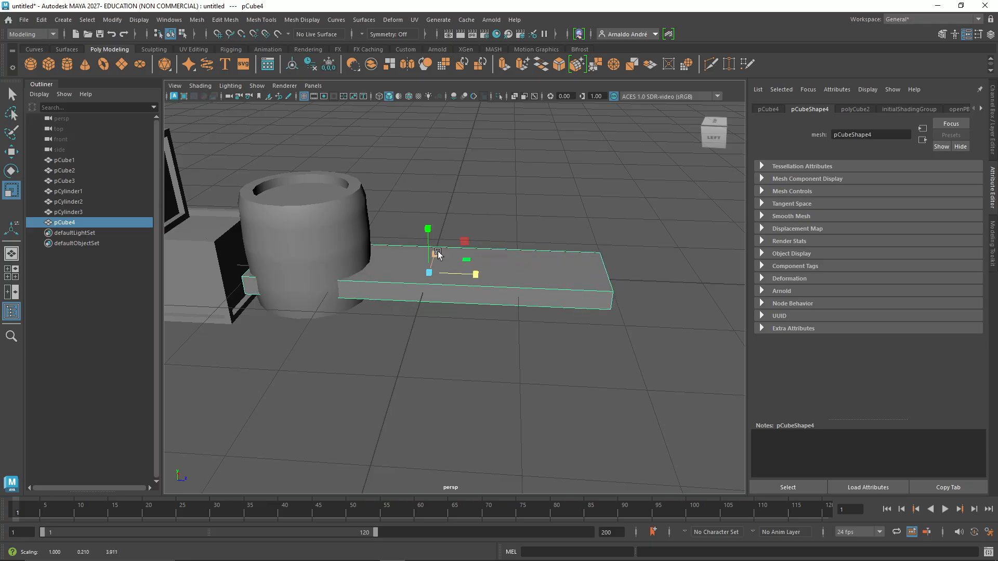
left_click_drag(437, 255, 389, 317)
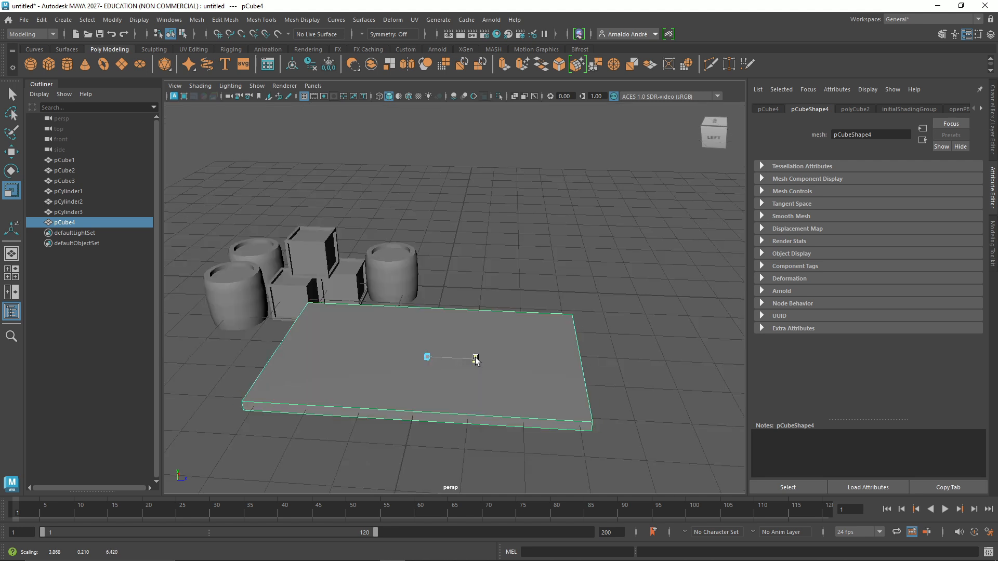
left_click_drag(477, 358, 433, 328)
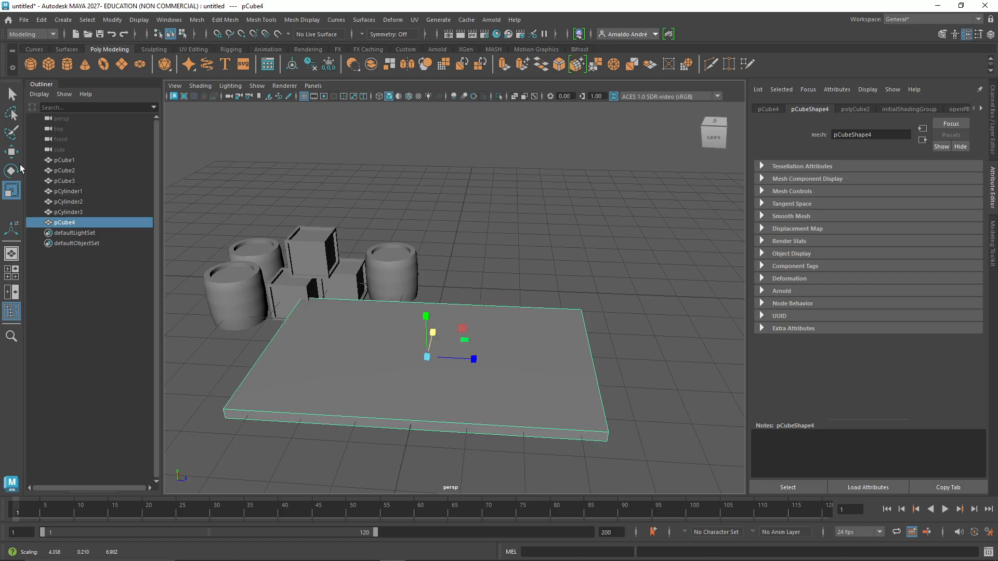
Move the tabletop slab about -3.83 cm along X, away from the crates and barrels, and shorten its length slightly along Z.
left_click(11, 152)
left_click_drag(431, 337, 430, 349)
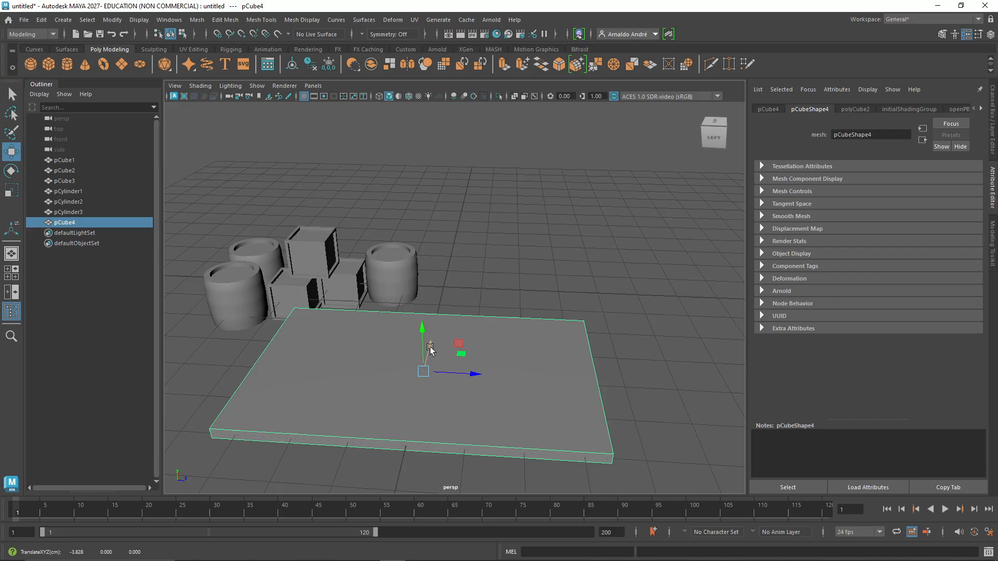
left_click(12, 190)
left_click_drag(479, 374, 468, 374)
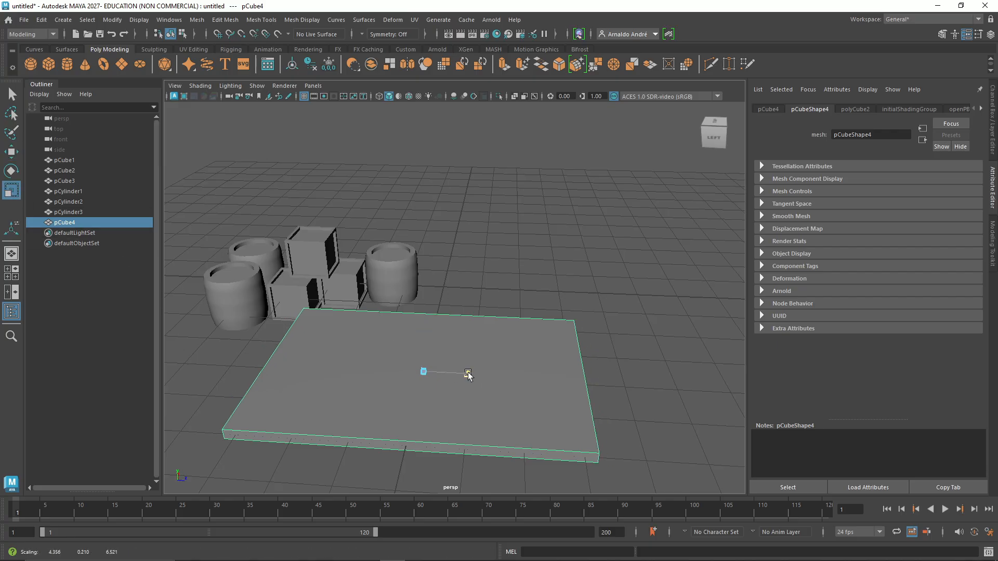
left_click_drag(468, 374, 467, 374)
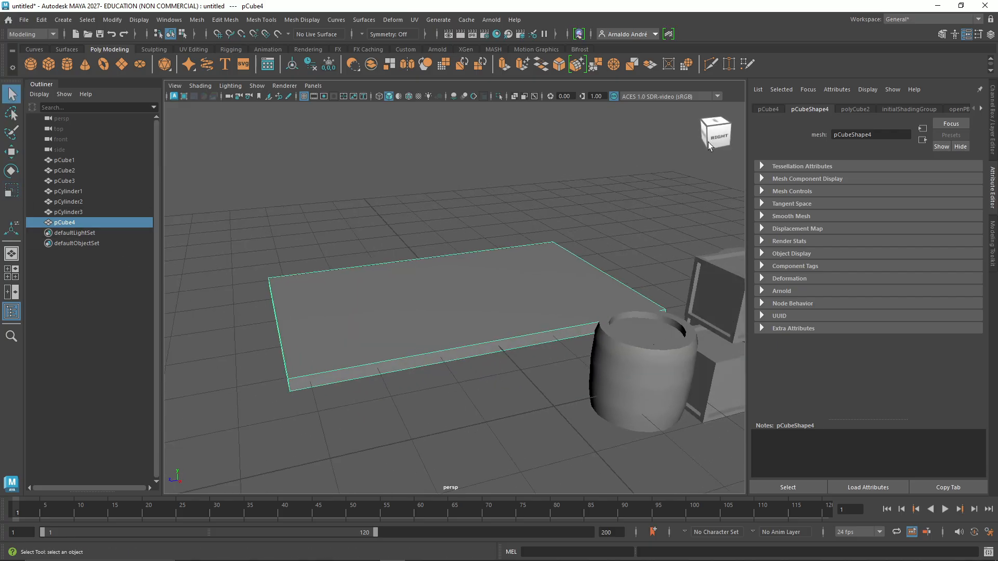
Apply a bevel to the edges of the tabletop slab.
left_click_drag(704, 139, 721, 140)
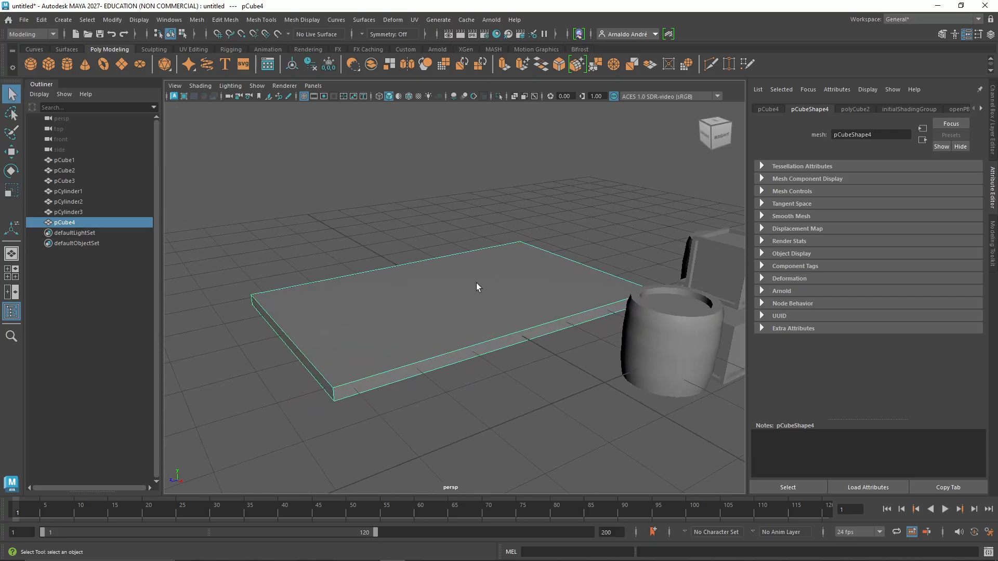
left_click(225, 19)
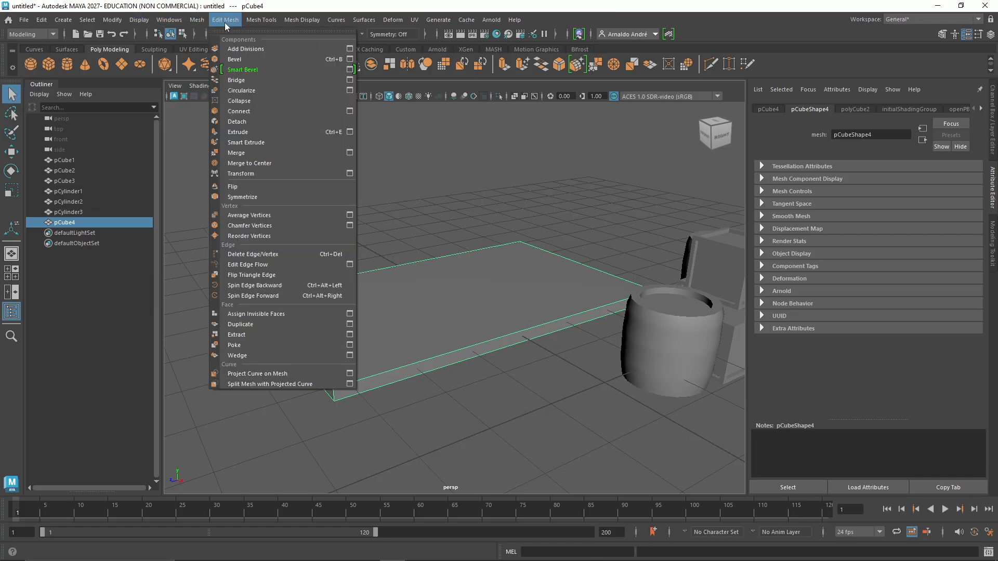
left_click(325, 60)
scroll(390, 345, "up", 4)
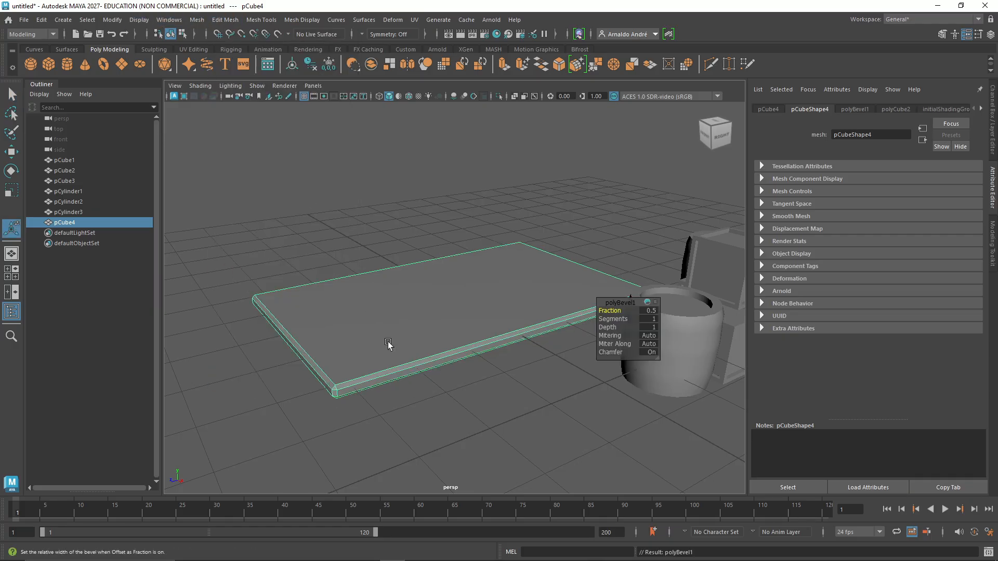
scroll(435, 376, "down", 2)
scroll(434, 384, "up", 2)
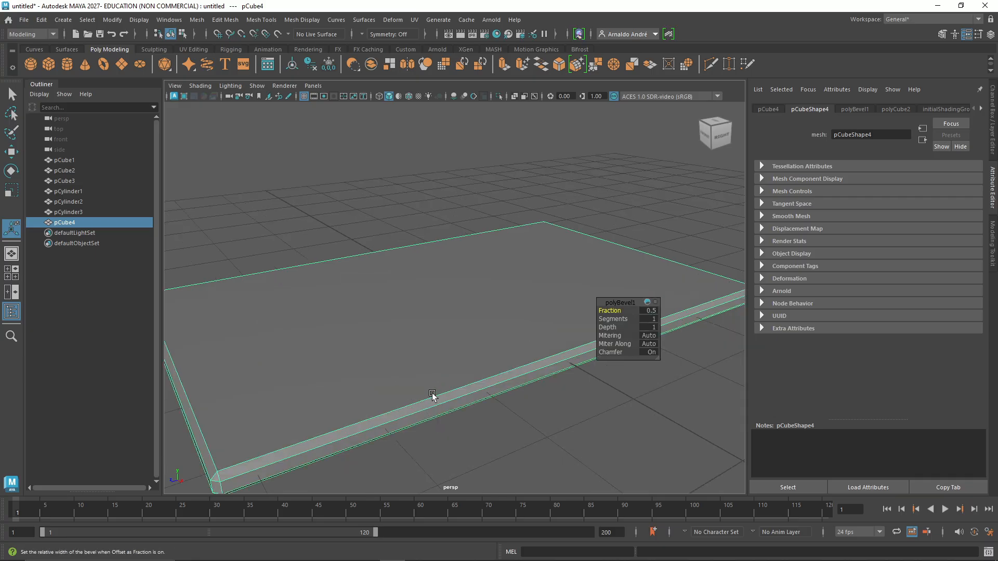
Try a bevel fraction of 1 on the tabletop and undo the last change.
middle_click_drag(431, 397, 454, 391)
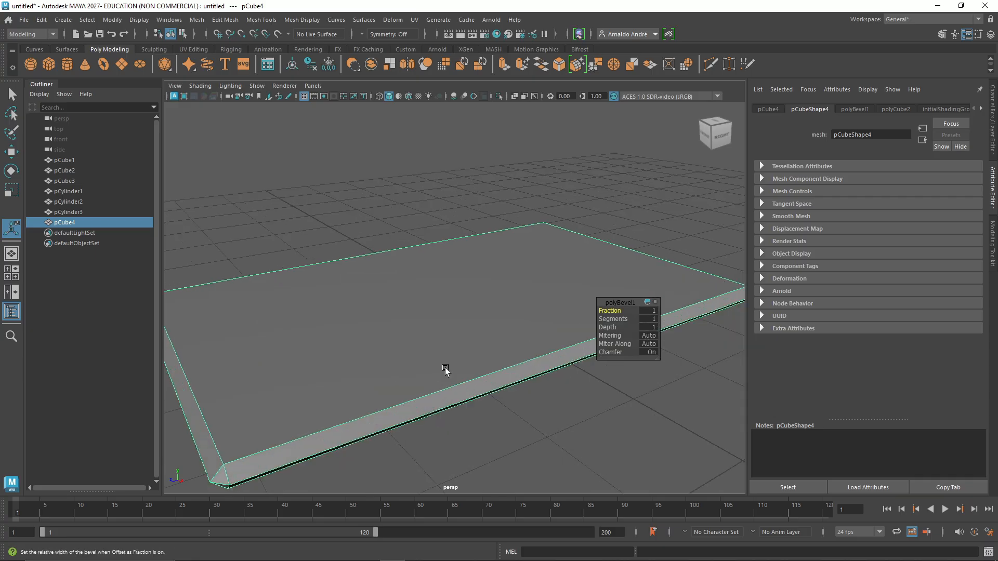
middle_click_drag(445, 367, 606, 440)
key("ctrl+z")
Reduce the tabletop bevel's fraction to 0.2, keep 1 segment, and deselect the slab.
left_click_drag(712, 134, 732, 122)
mouse_move(620, 311)
middle_mouse_down()
mouse_move(650, 318)
mouse_move(612, 318)
middle_mouse_up()
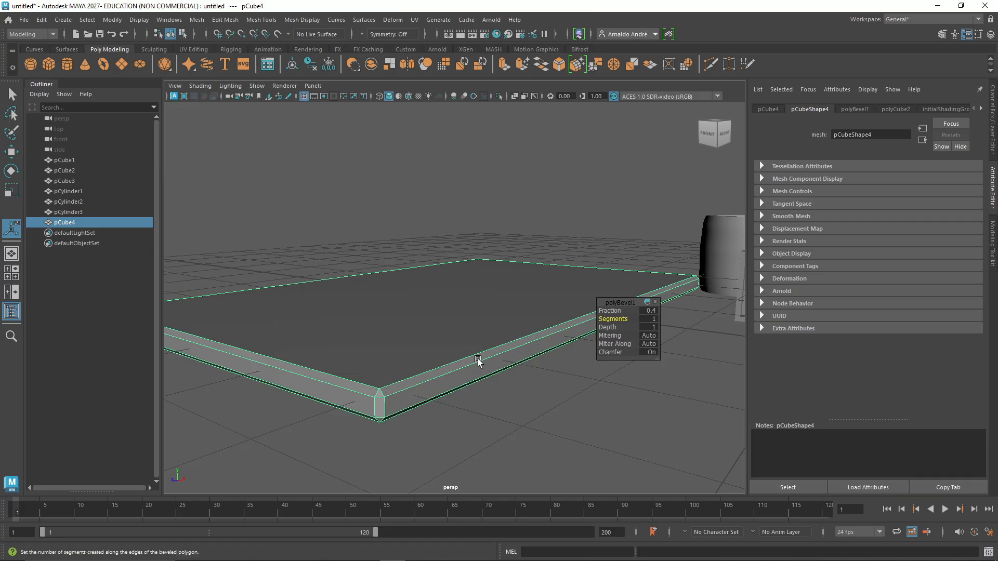
left_click(616, 310)
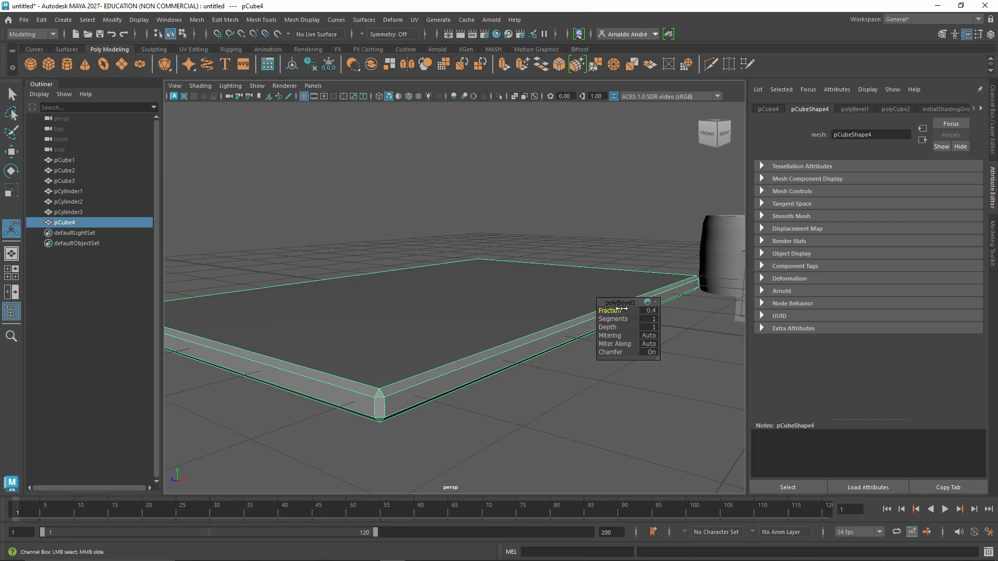
middle_click_drag(619, 309, 621, 309)
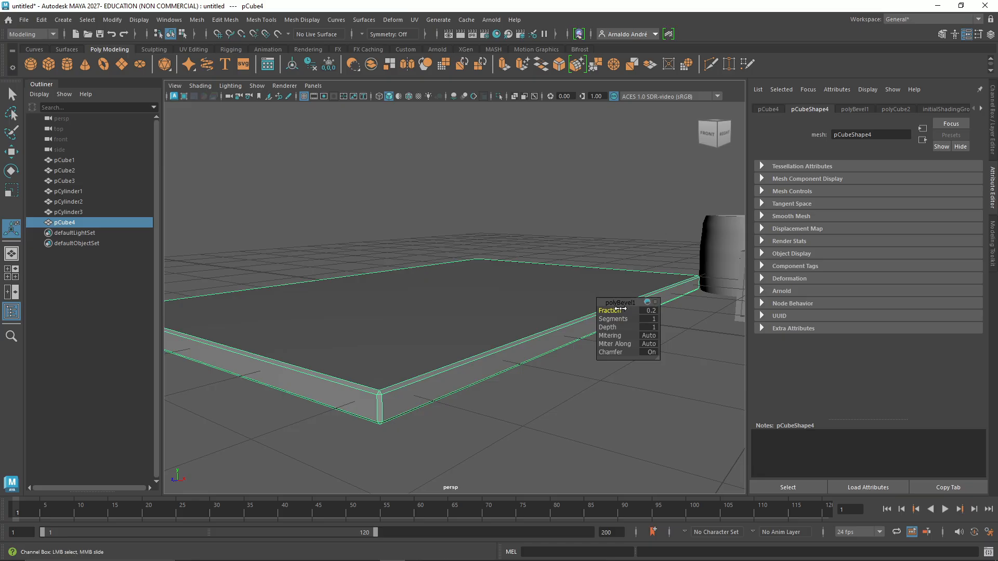
left_click(570, 406)
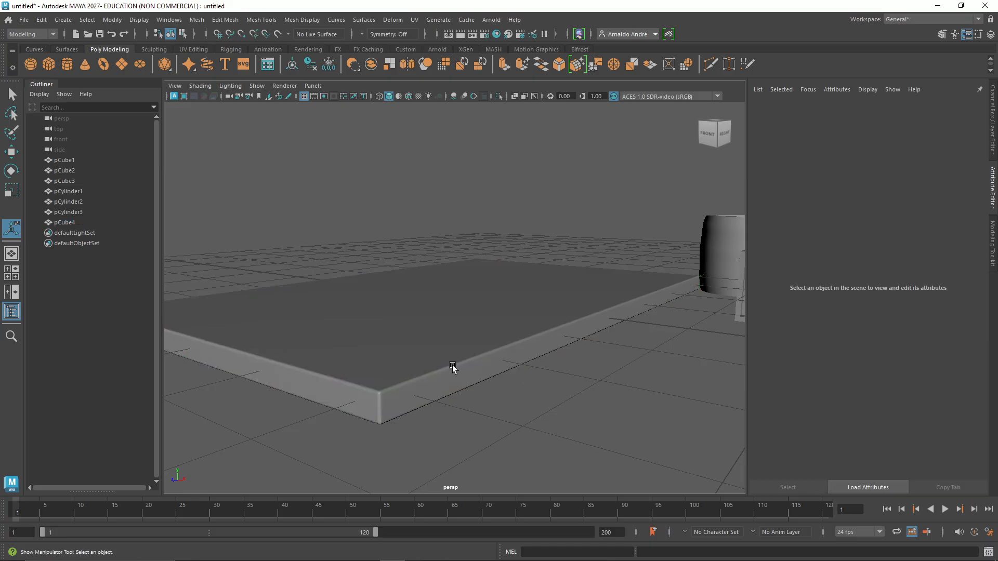
Create another polygon cube, undo its accidental width change, and move it along X into the tabletop slab.
left_click(45, 69)
scroll(624, 389, "down", 4)
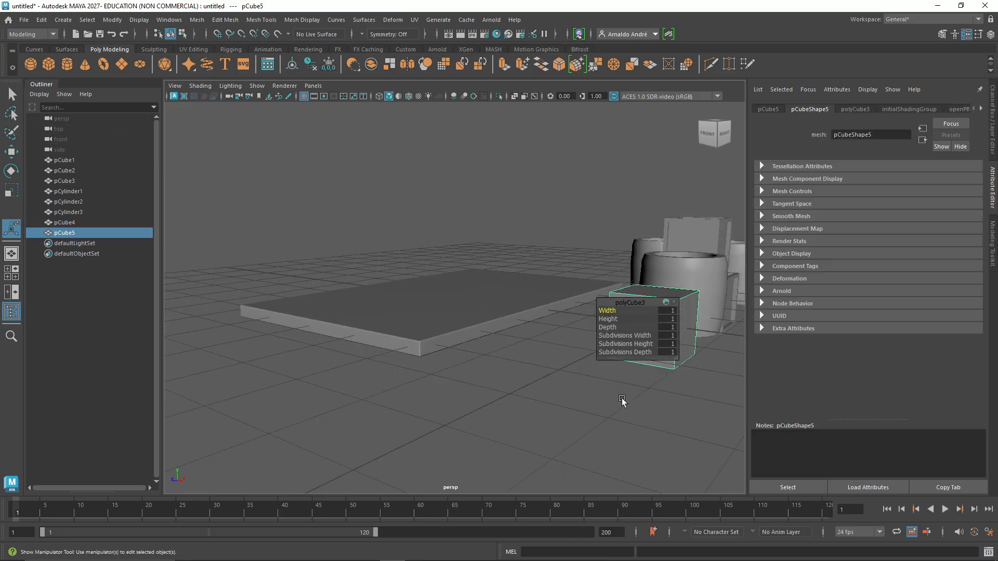
middle_click_drag(621, 398, 497, 402)
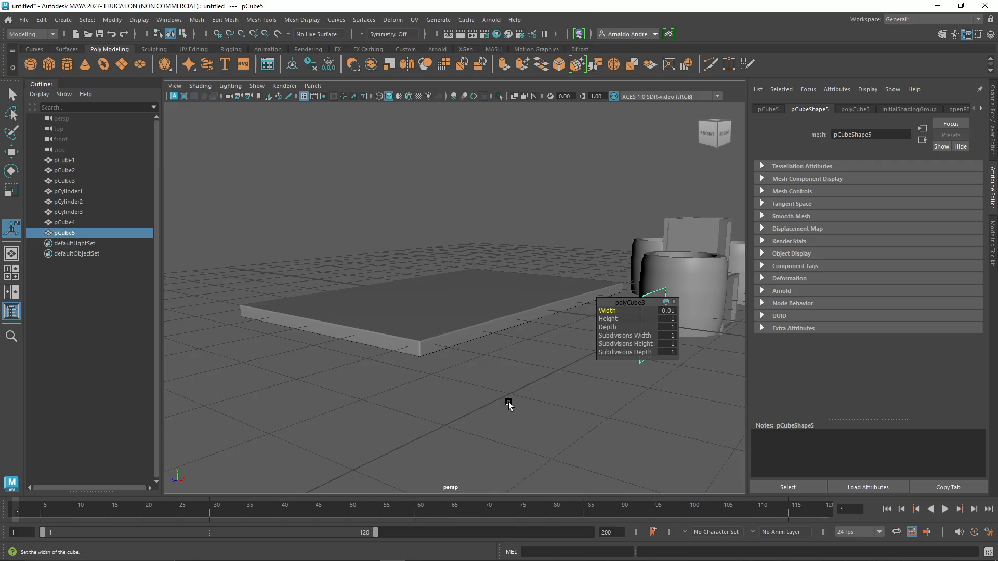
key("ctrl+z")
left_click_drag(527, 313, 465, 309, "alt")
key("w")
left_click_drag(524, 358, 468, 315)
scroll(518, 310, "up", 3)
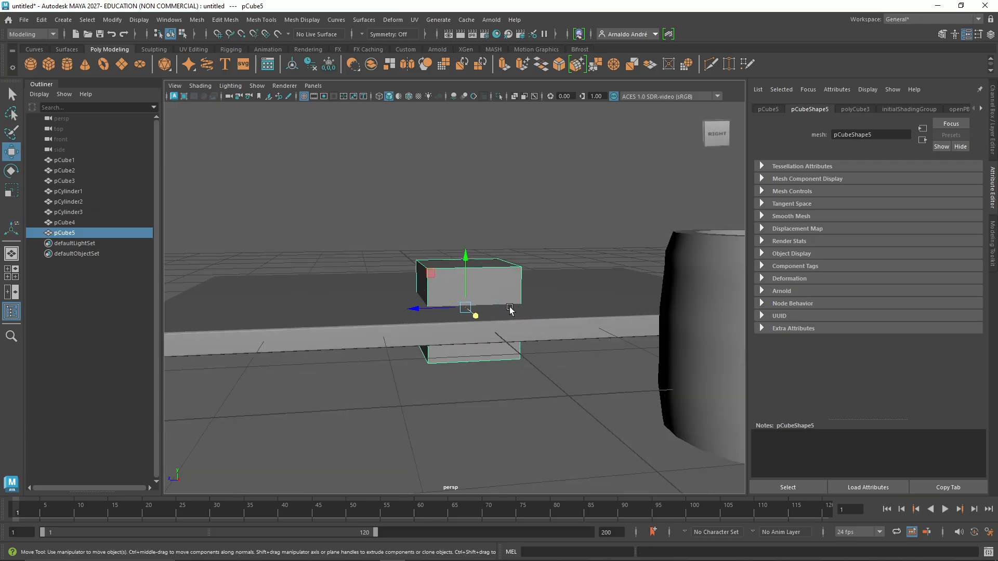
Lower the new cube until it sits beneath the tabletop and slide it along Z toward one end as a leg.
left_click(517, 325)
left_click(728, 148)
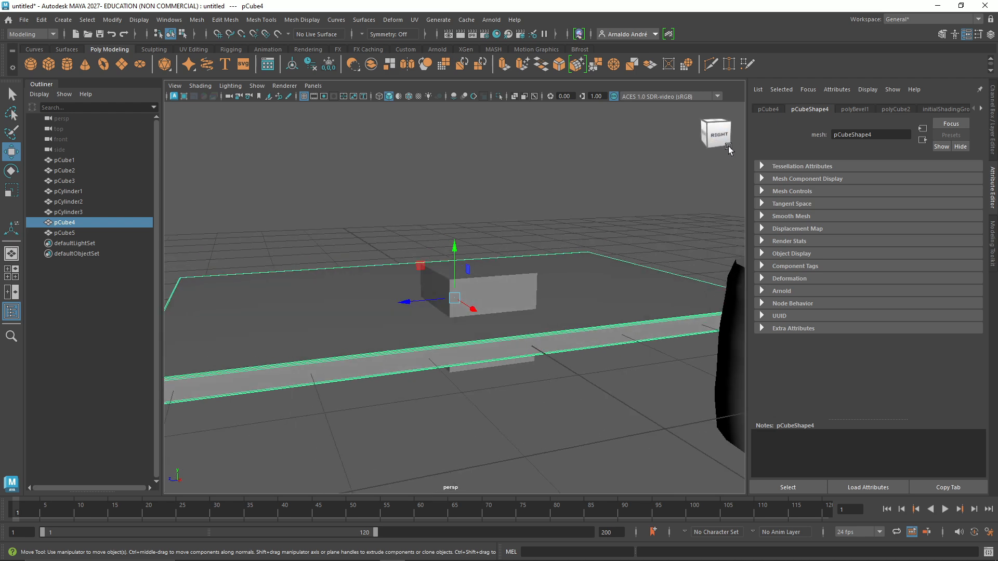
left_click(512, 286)
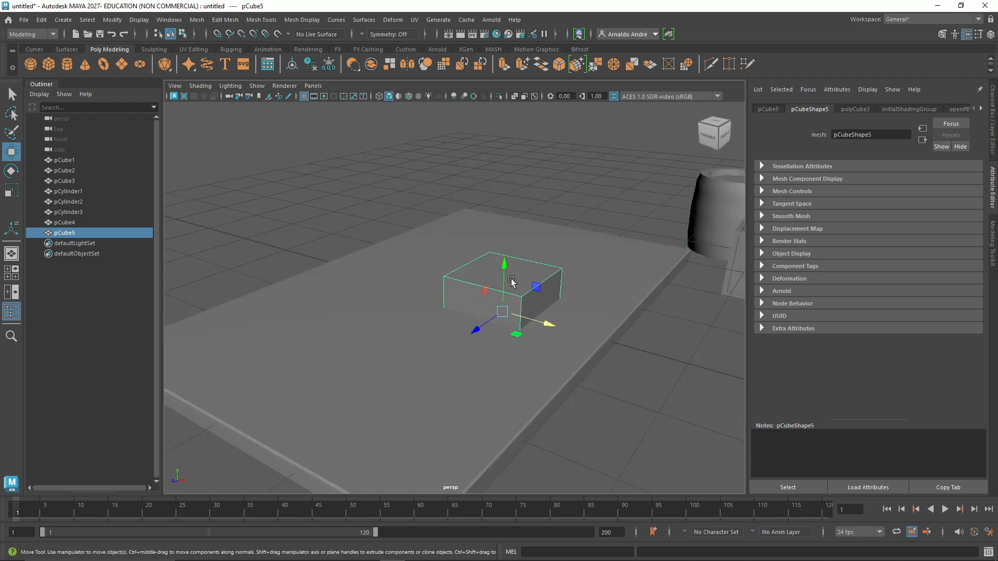
left_click_drag(505, 267, 519, 304)
left_click_drag(464, 364, 359, 380)
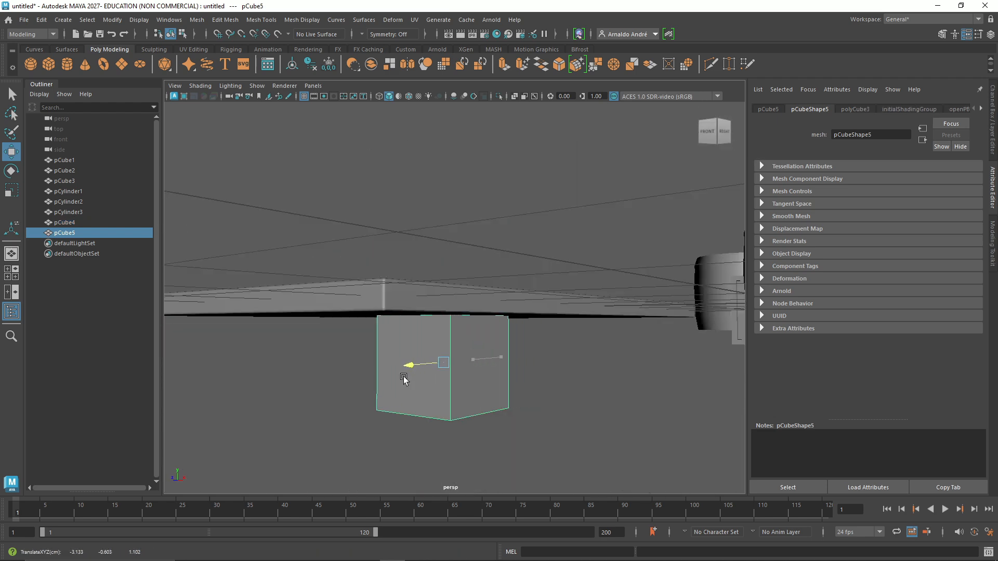
Extrude the bottom face of the leg cube with a thickness of 0.2.
left_click_drag(714, 131, 723, 160)
key("r")
key("F11")
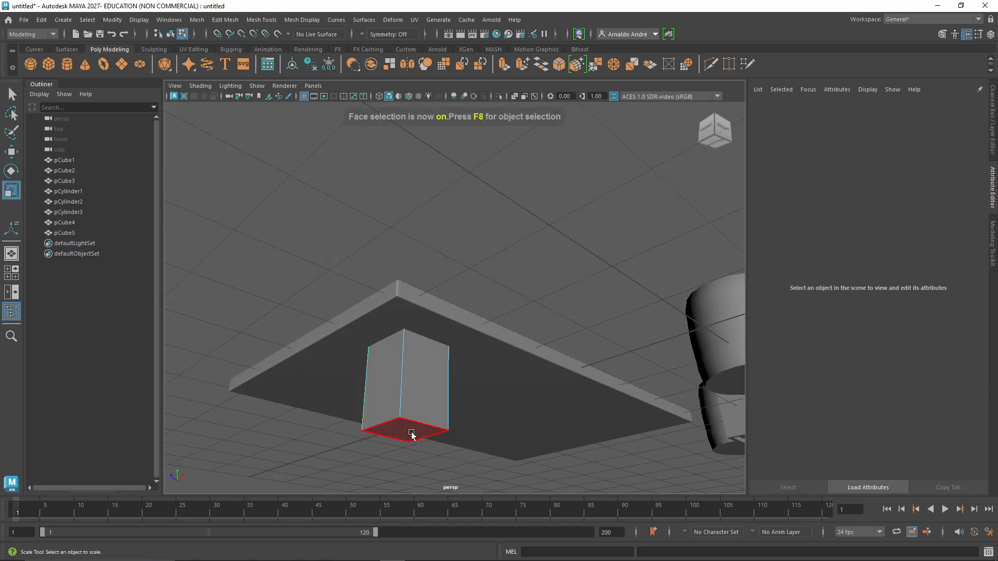
left_click(411, 434)
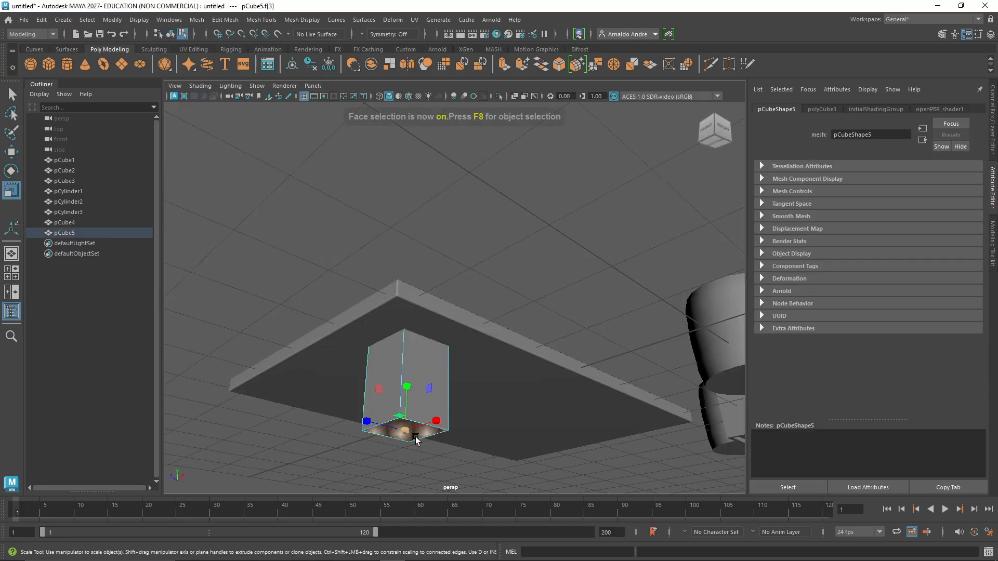
right_click(416, 440, "shift")
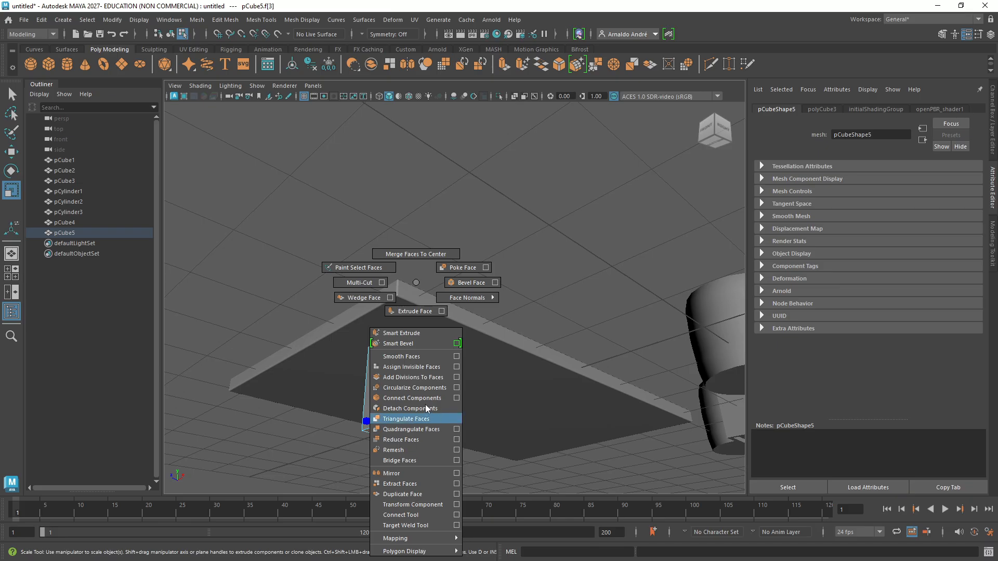
left_click(410, 316)
left_click_drag(412, 316, 421, 265, "alt")
left_click_drag(616, 310, 620, 310)
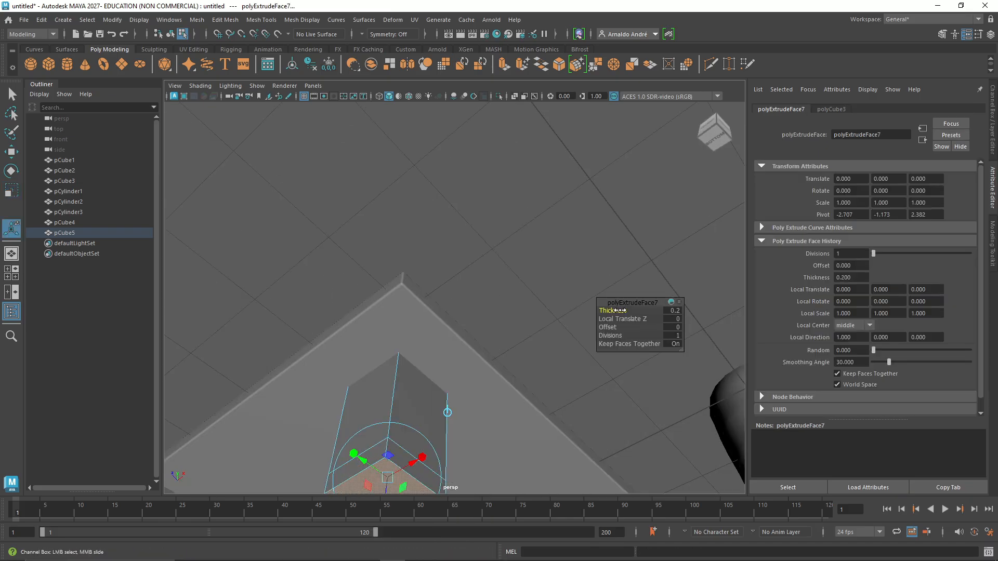
Select the side faces of the leg's lower band and extrude them outward with a thickness of 0.1 to form a base.
left_click_drag(415, 332, 405, 400, "alt")
left_click(366, 420)
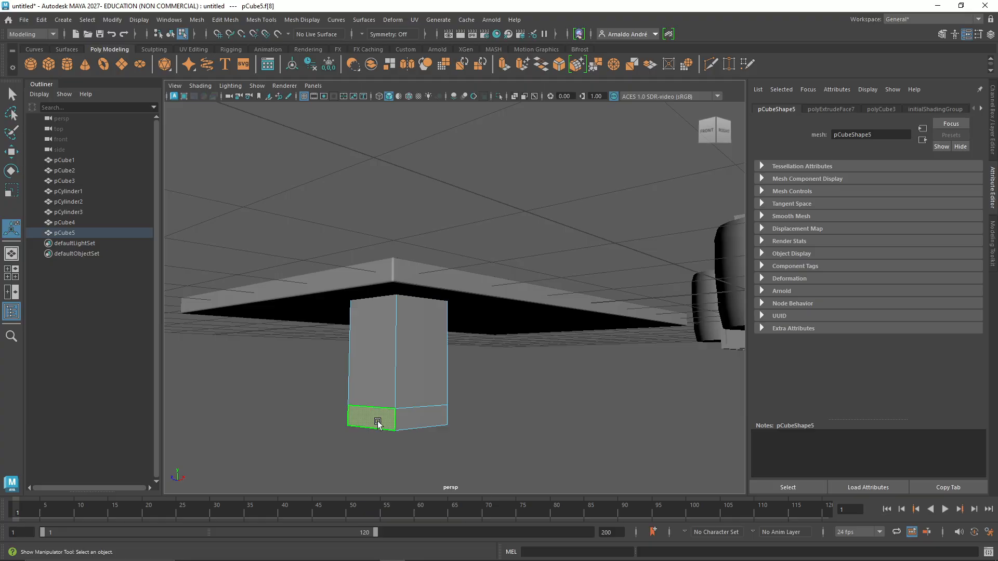
left_click(421, 418, "shift")
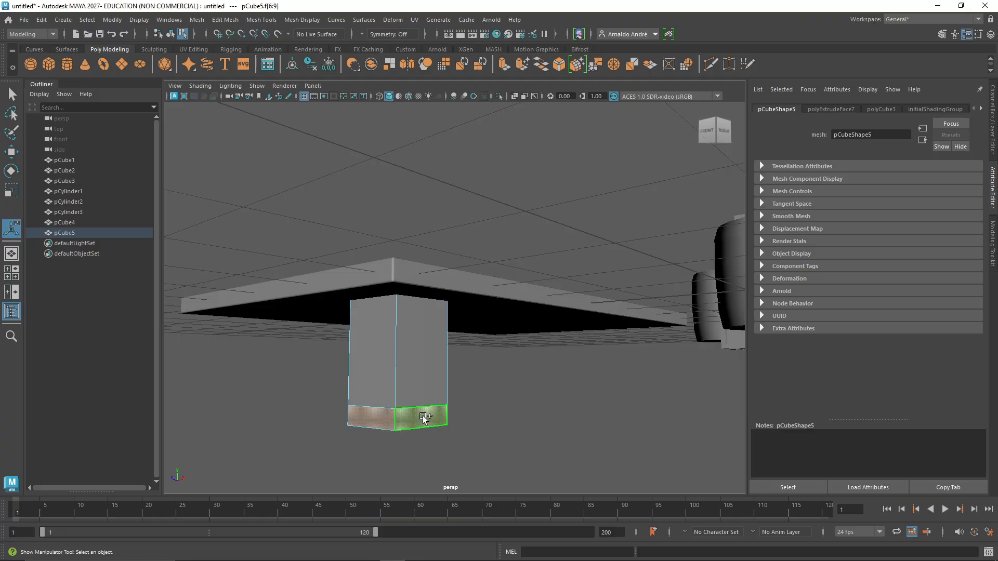
left_click_drag(706, 132, 675, 136)
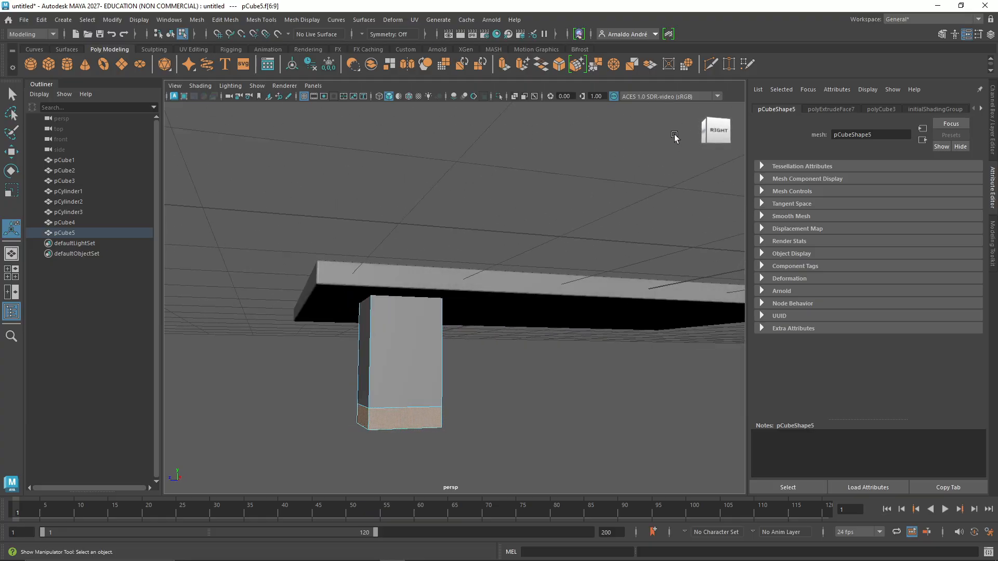
left_click_drag(675, 135, 680, 148)
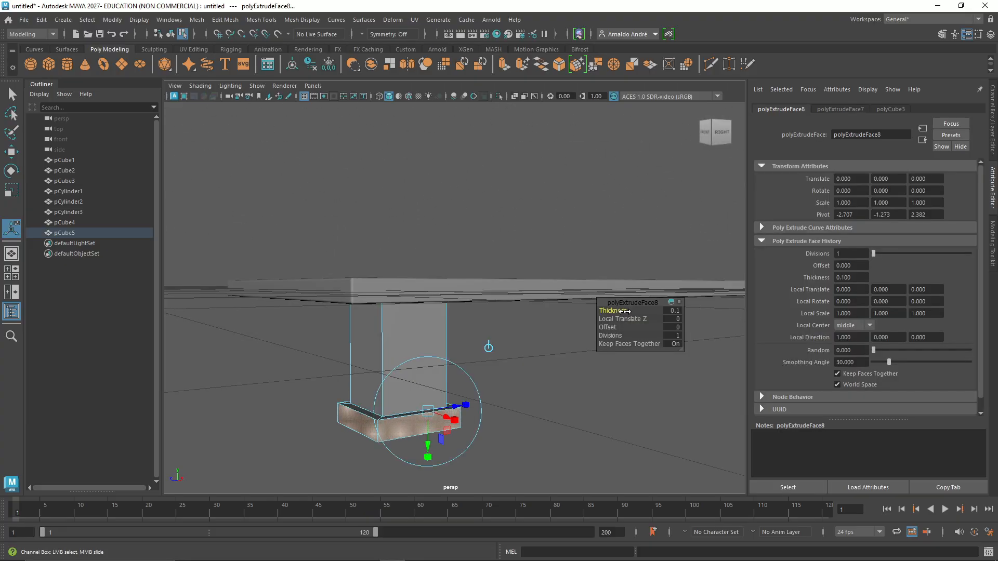
left_click_drag(620, 311, 624, 312)
Bevel the table leg with a fraction of 0.8 and 2 segments, and deselect it.
left_click_drag(727, 134, 735, 157)
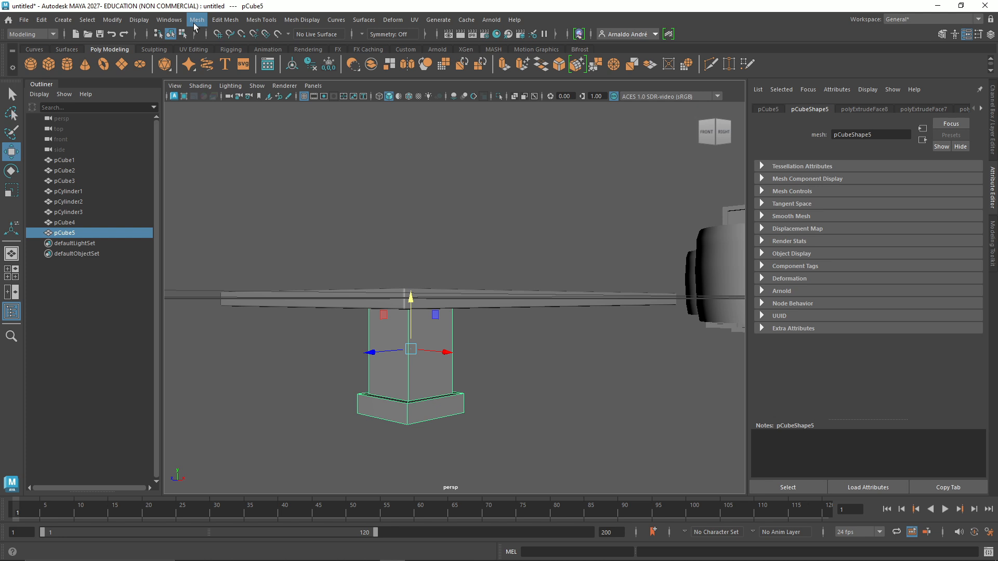
left_click(195, 23)
mouse_move(226, 24)
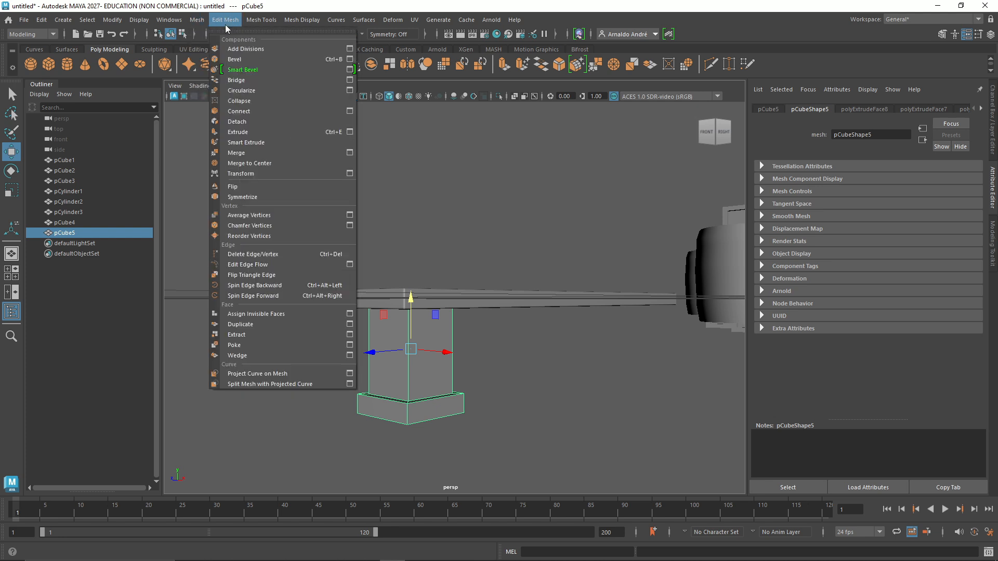
left_click(238, 59)
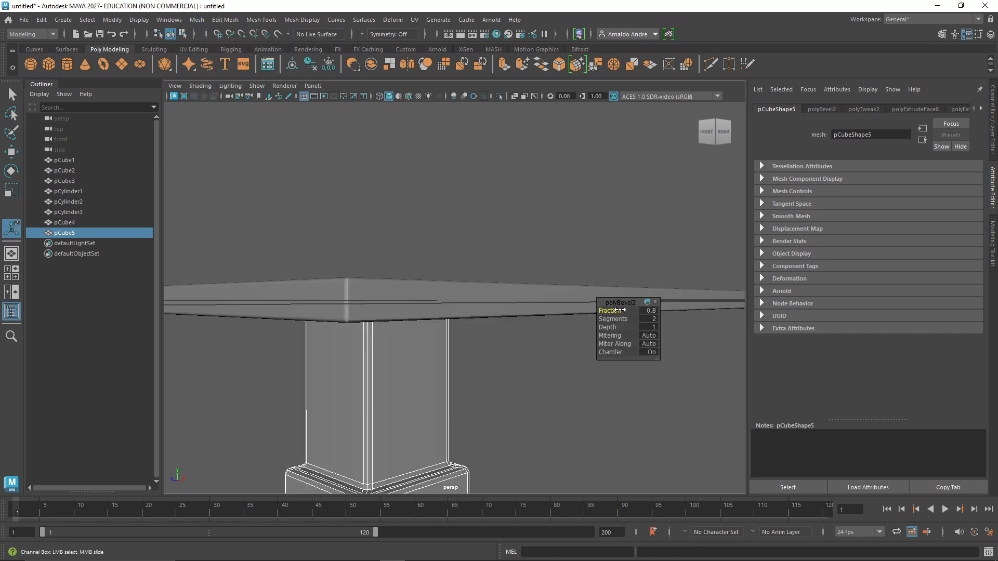
left_click(534, 396)
scroll(543, 404, "down", 2)
scroll(532, 413, "up", 2)
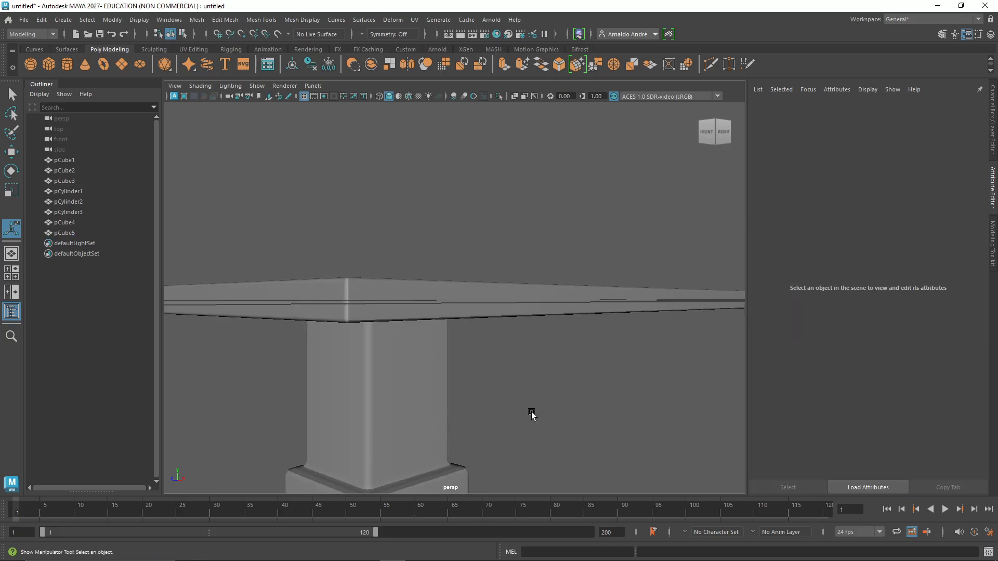
Duplicate the beveled leg for the other tabletop corners, and move the copied pair along Z to the opposite side.
left_click_drag(422, 379, 304, 359)
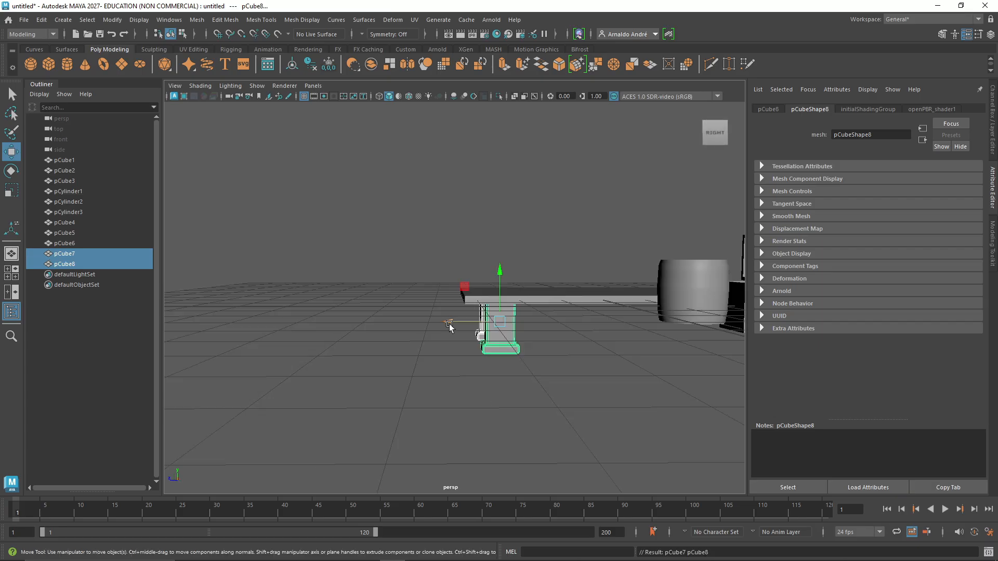
left_click_drag(475, 326, 587, 325)
left_click(717, 143)
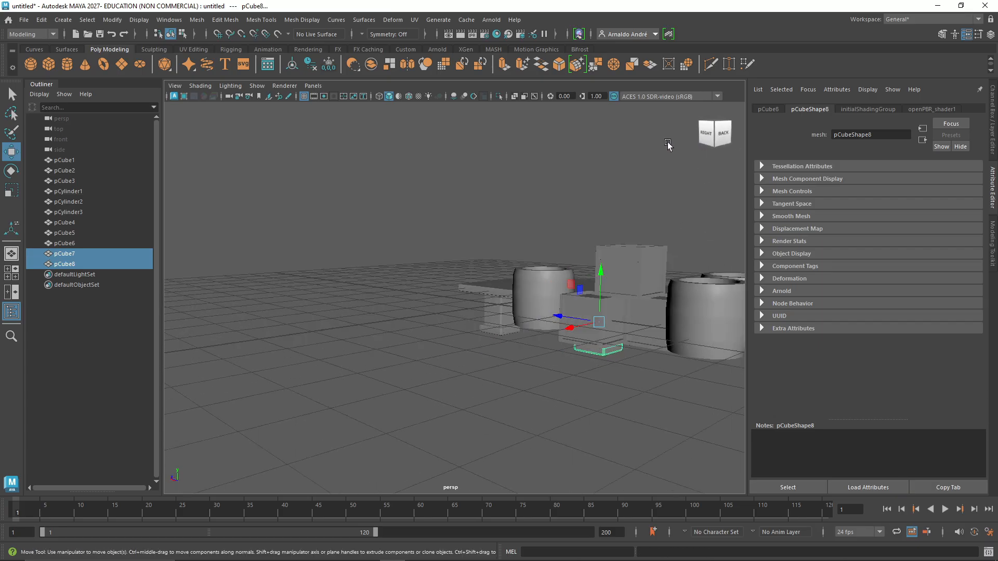
Select the tabletop together with its four legs and combine them into a single mesh.
left_click(74, 264)
left_click_drag(75, 253, 75, 223)
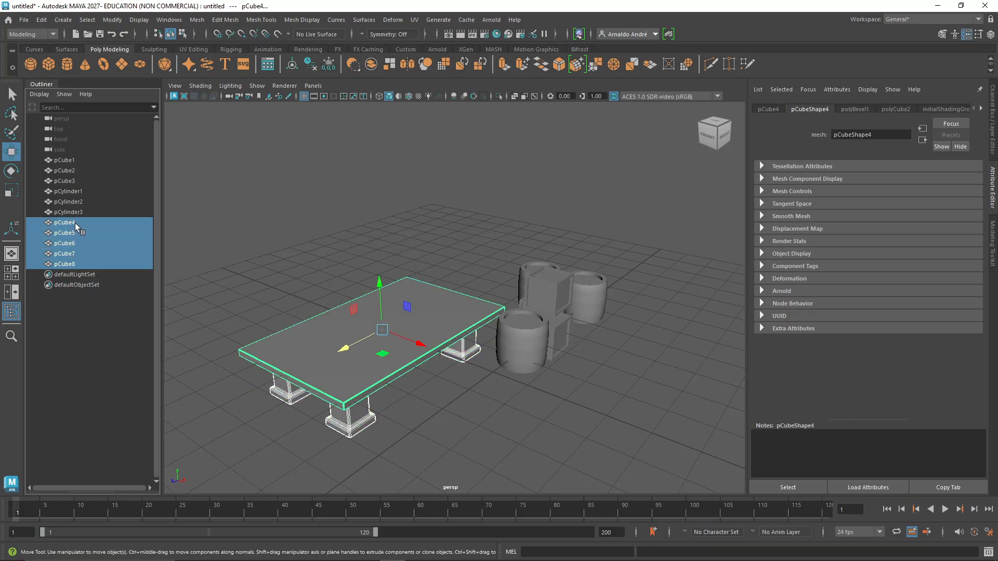
left_click(372, 62)
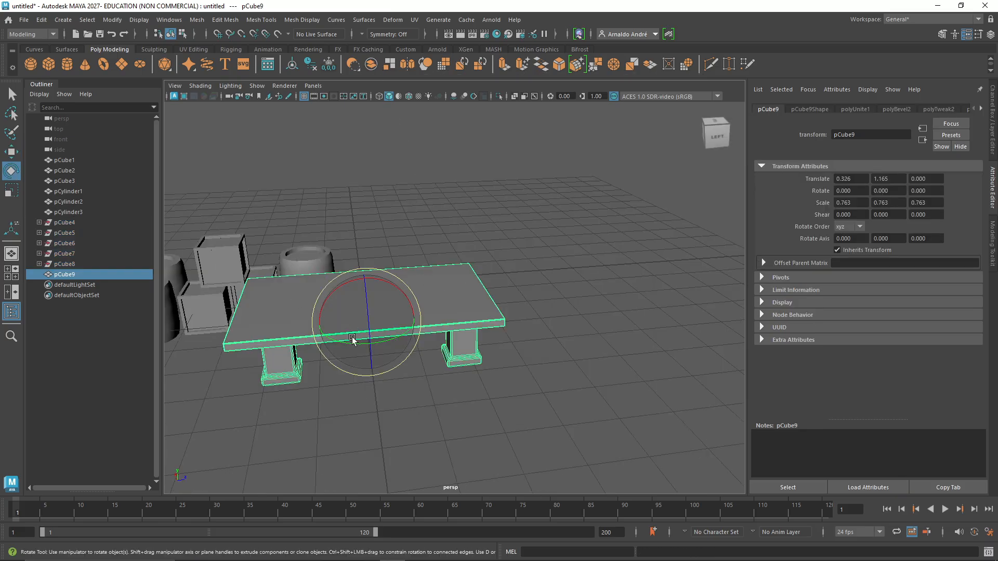
Rotate the combined table to about 85.5° around Y and move it to about X -1.25 and Z 2.66.
mouse_move(345, 338)
left_mouse_down()
mouse_move(437, 346)
mouse_move(385, 345)
mouse_move(408, 343)
left_mouse_up()
key("w")
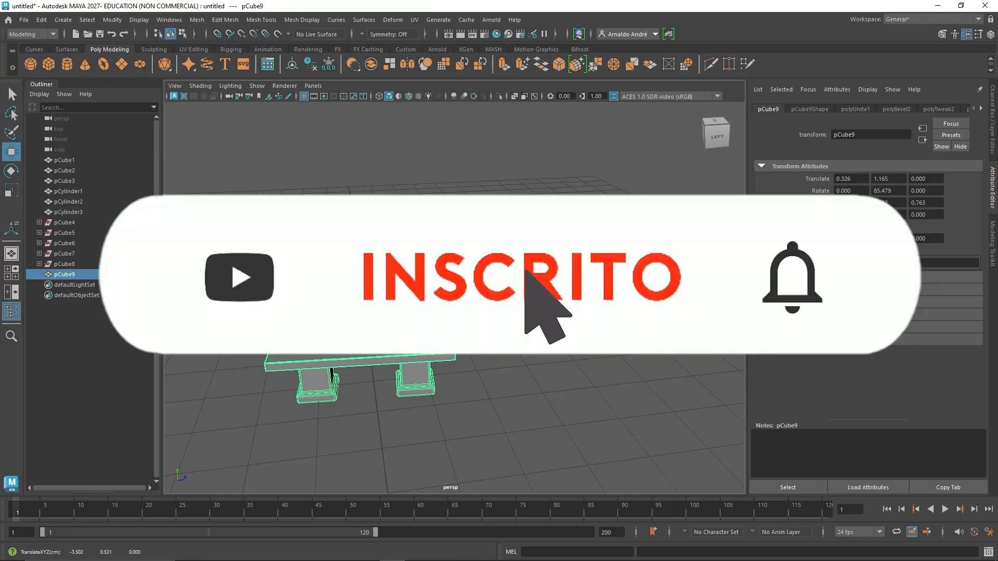
left_click_drag(422, 319, 565, 308)
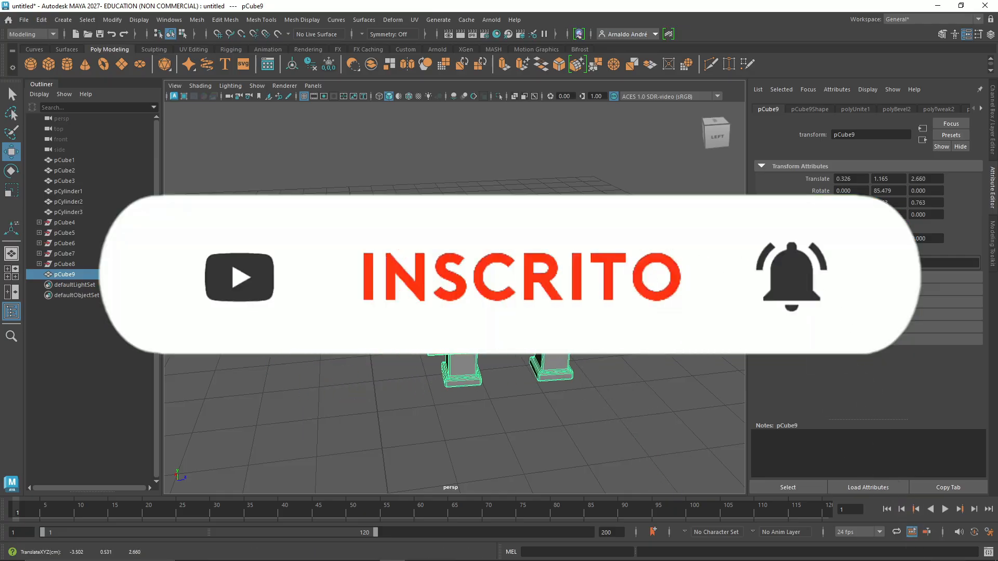
left_click_drag(501, 292, 500, 324)
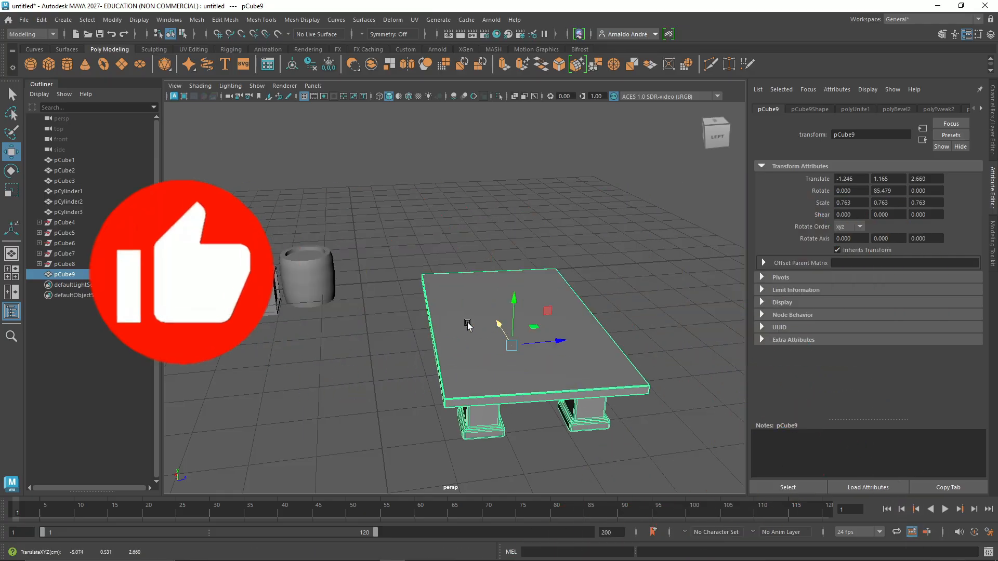
Move the table farther from the barrels to about Z 4.02 and turn it again around Y.
scroll(350, 349, "down", 5)
scroll(357, 350, "up", 2)
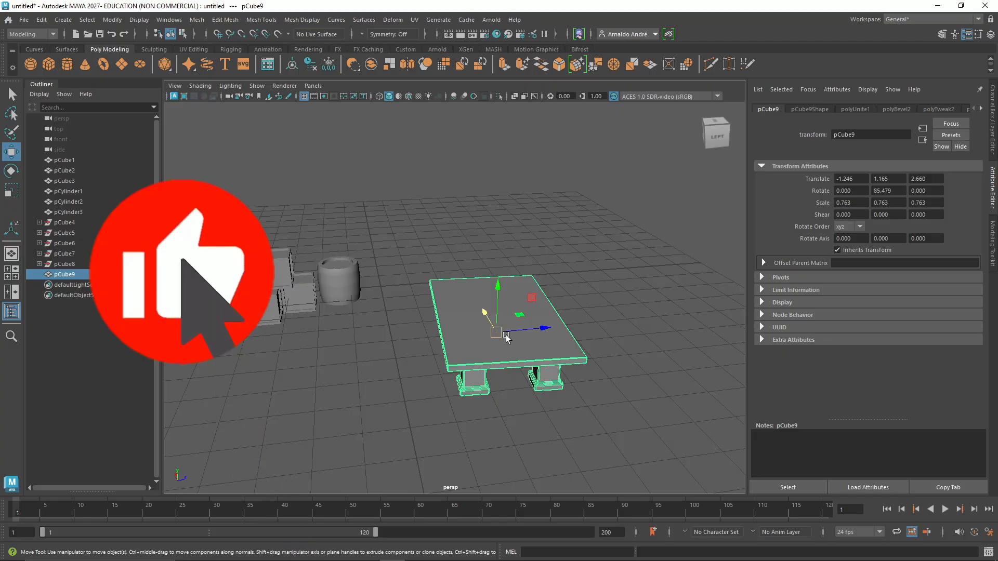
left_click_drag(530, 329, 579, 324)
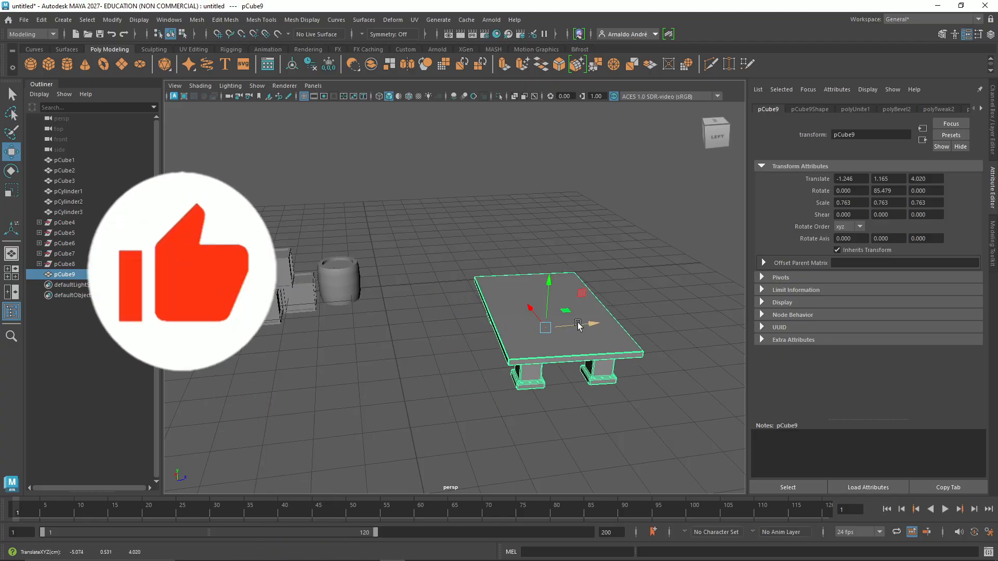
key("e")
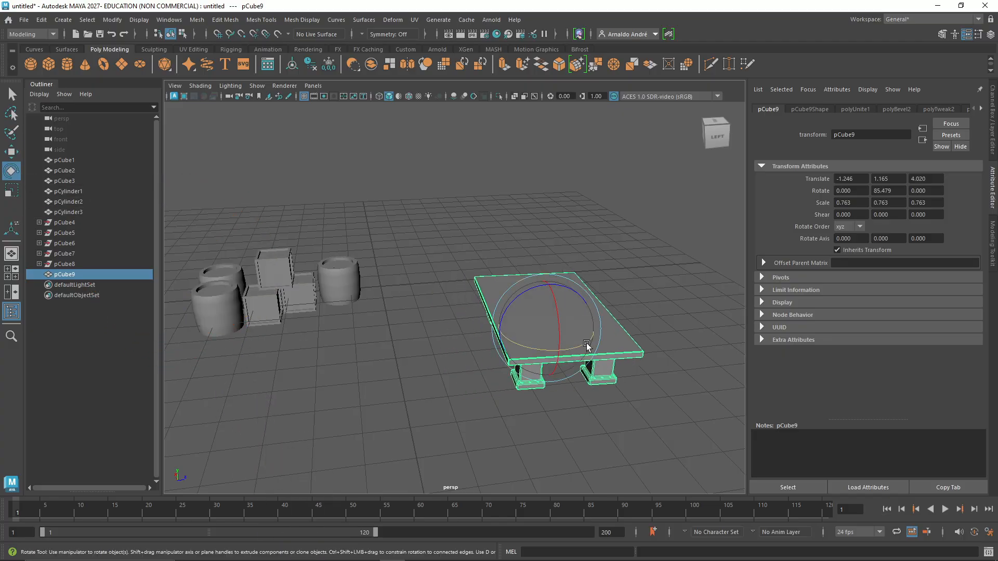
left_click_drag(541, 285, 589, 345)
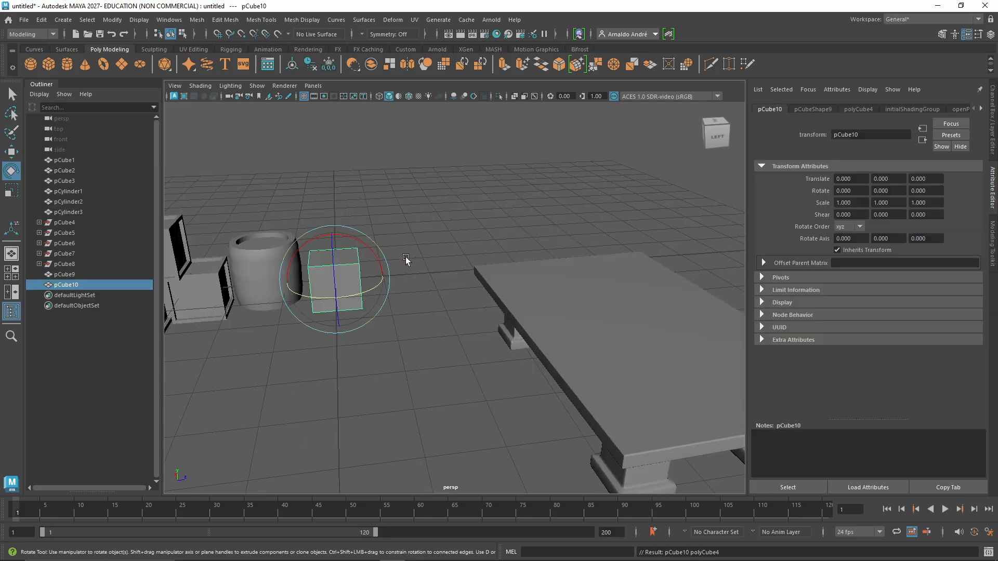
Create a polygon cube and flatten it along Y to a scale of about 0.173 as a chair seat.
scroll(381, 311, "up", 4)
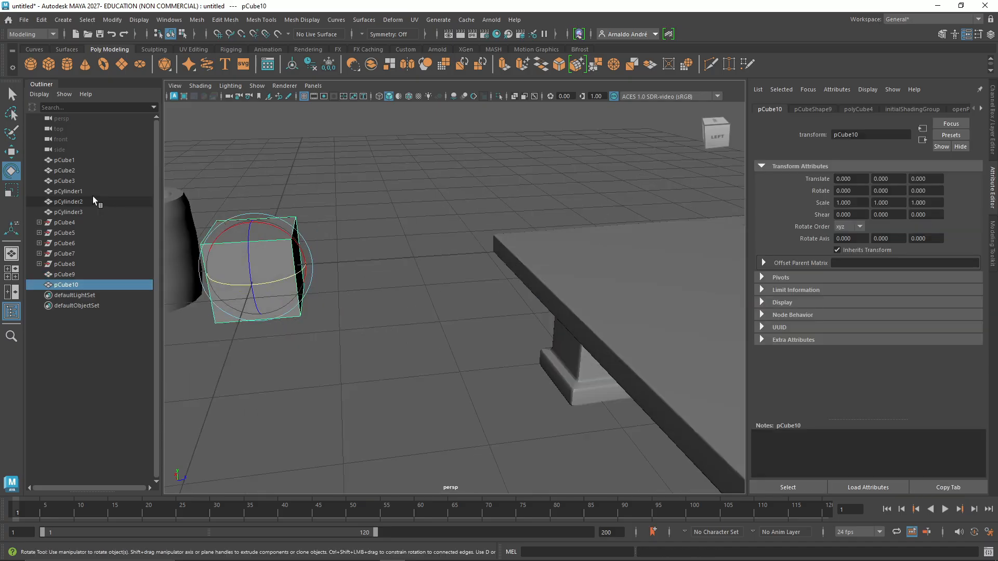
left_click(12, 191)
left_click_drag(252, 222, 266, 270)
key("f")
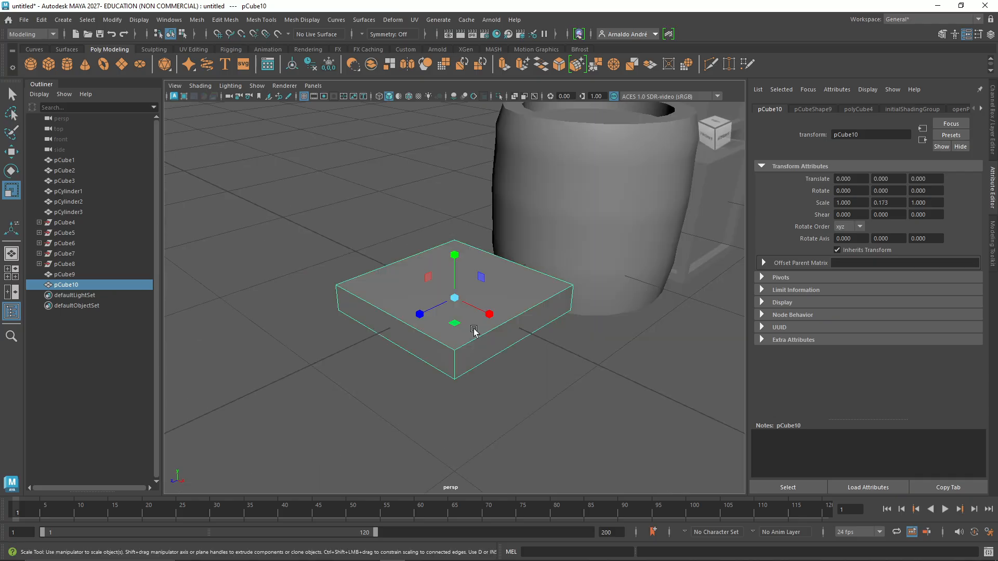
Insert four edge loops into the seat slab, one close to each of its four sides.
right_click_drag(474, 251, 430, 266, "shift")
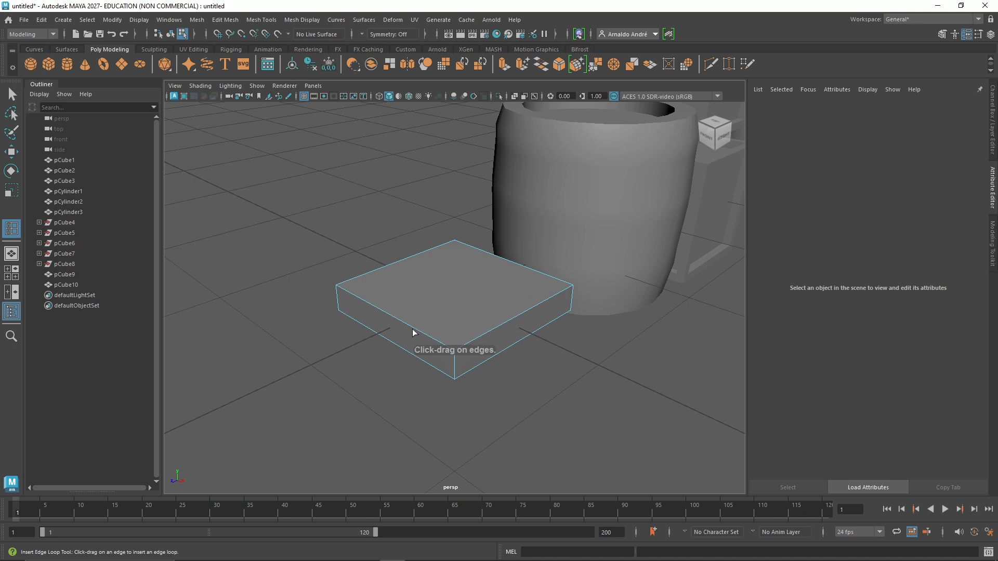
left_click(353, 298)
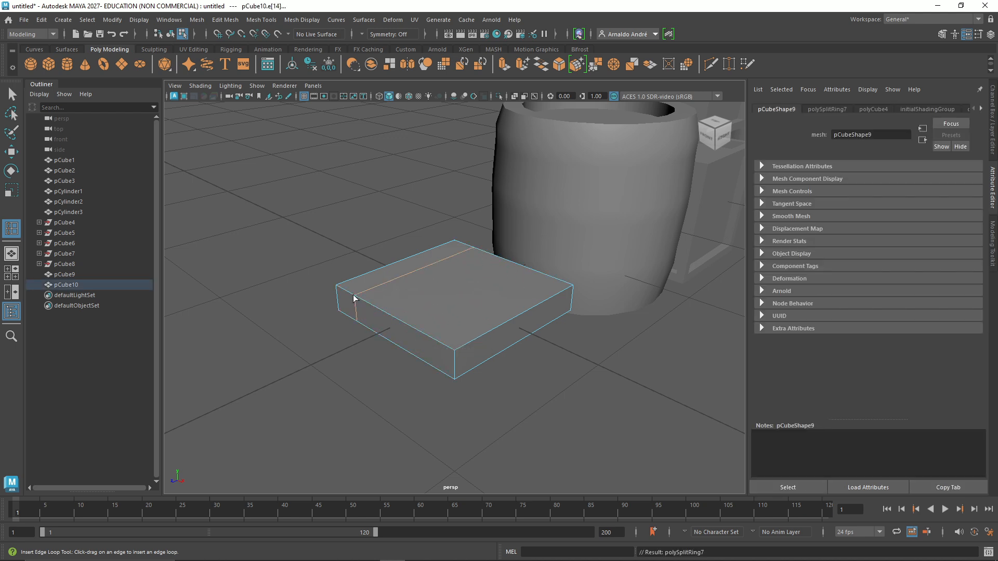
left_click(432, 341)
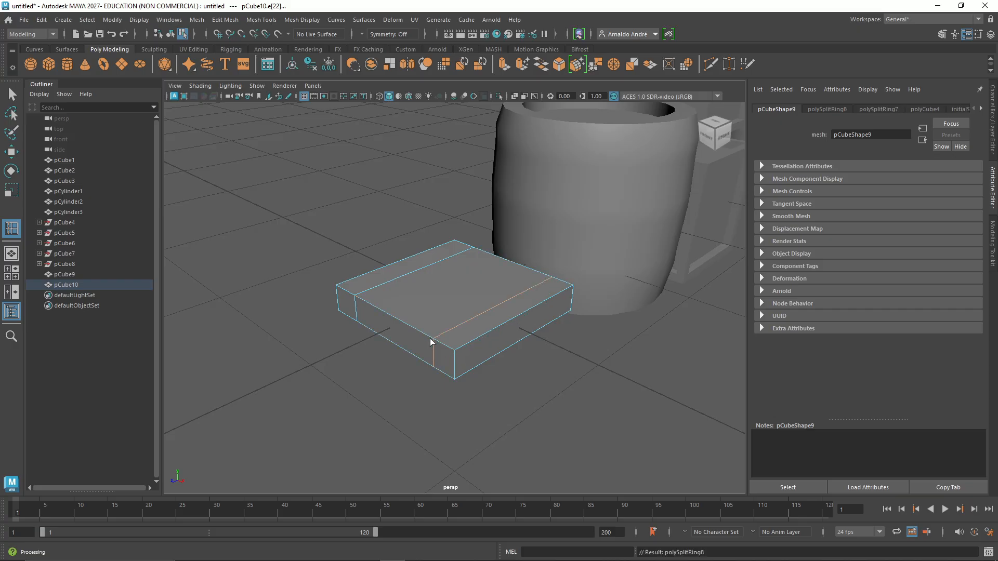
left_click(478, 340)
left_click(556, 294)
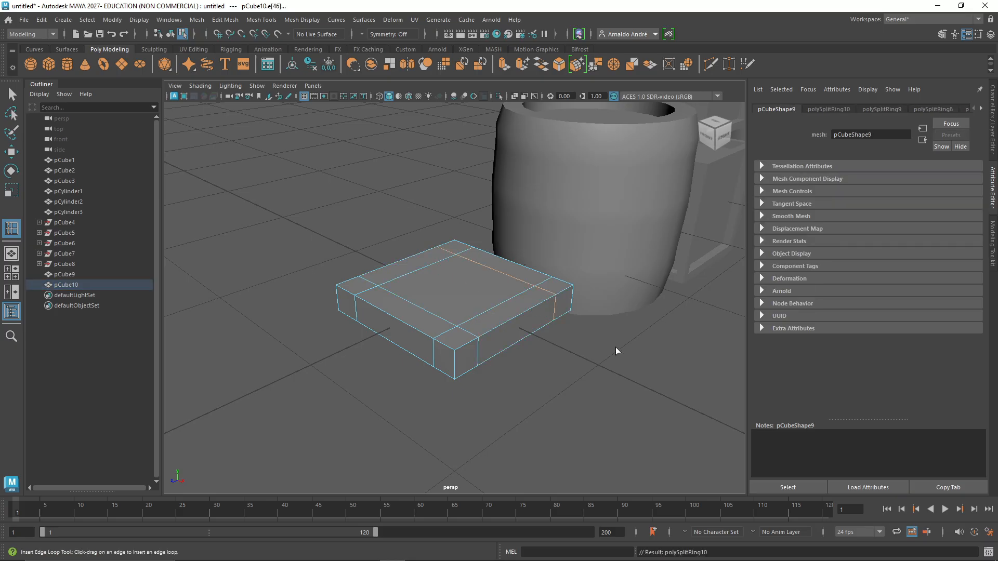
Select the four corner faces on the seat's underside and extrude them with a thickness of 0.8 as chair legs.
left_click(722, 139)
left_click_drag(723, 137, 741, 143)
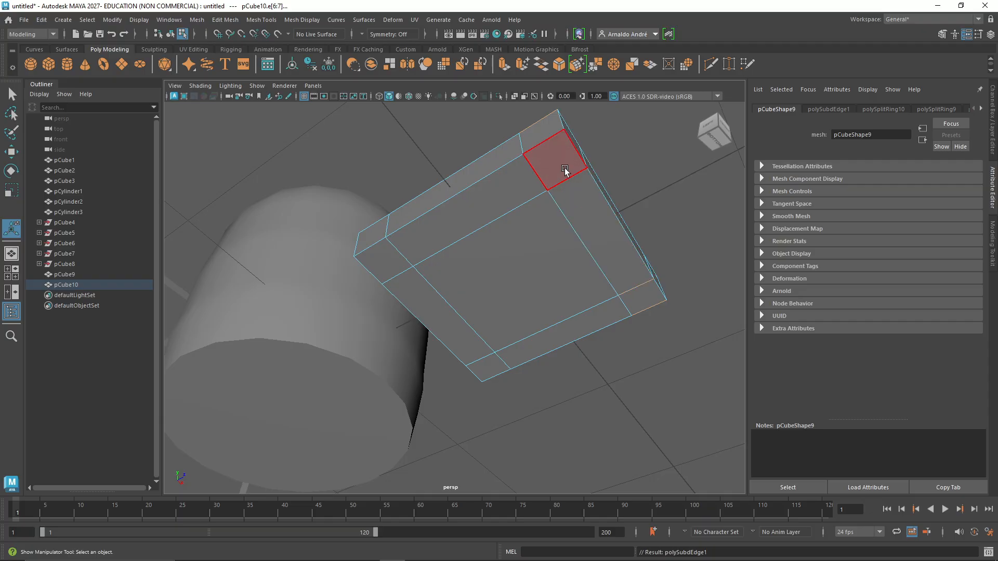
left_click(565, 168)
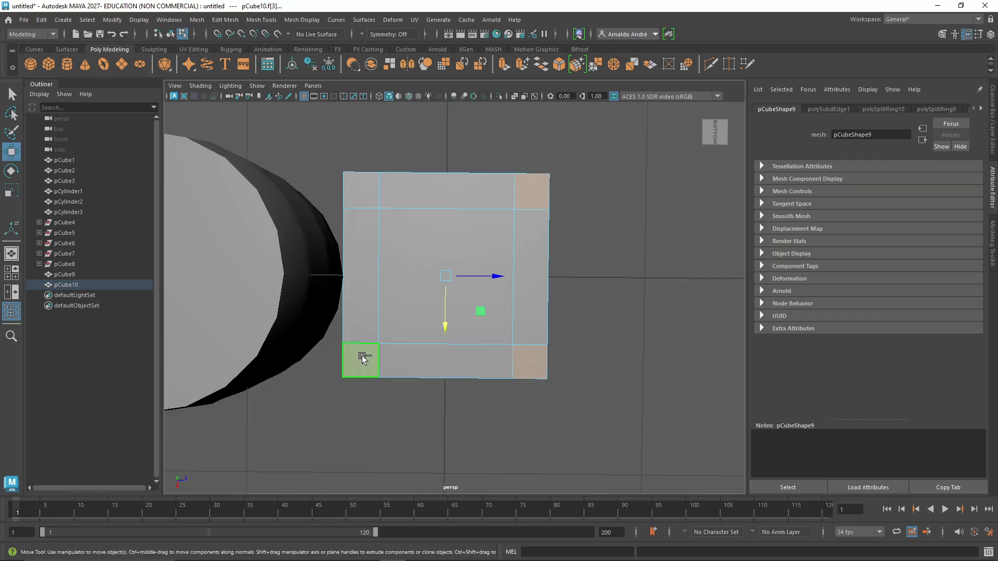
left_click(356, 359, "shift")
left_click(368, 194, "shift")
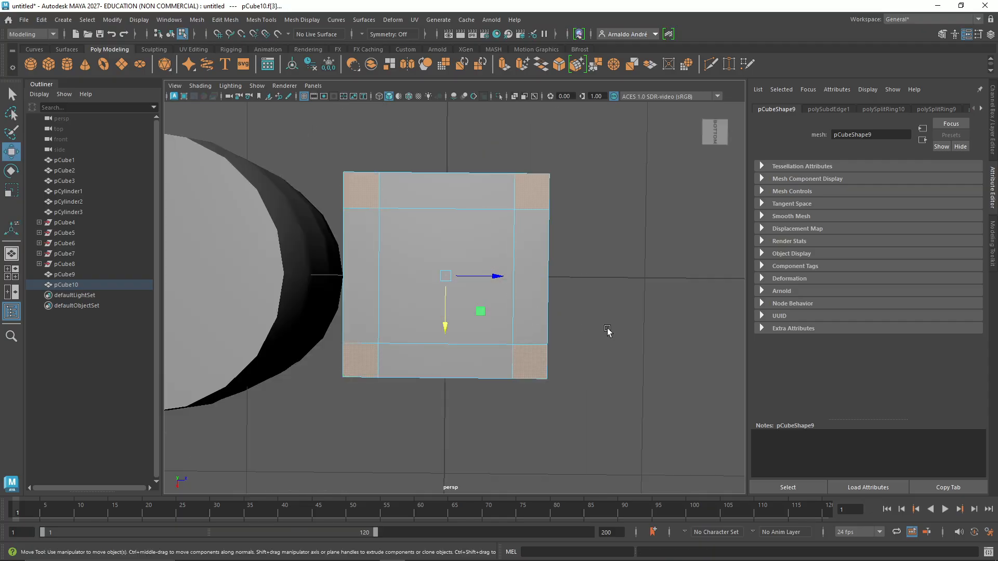
left_click_drag(712, 131, 695, 178)
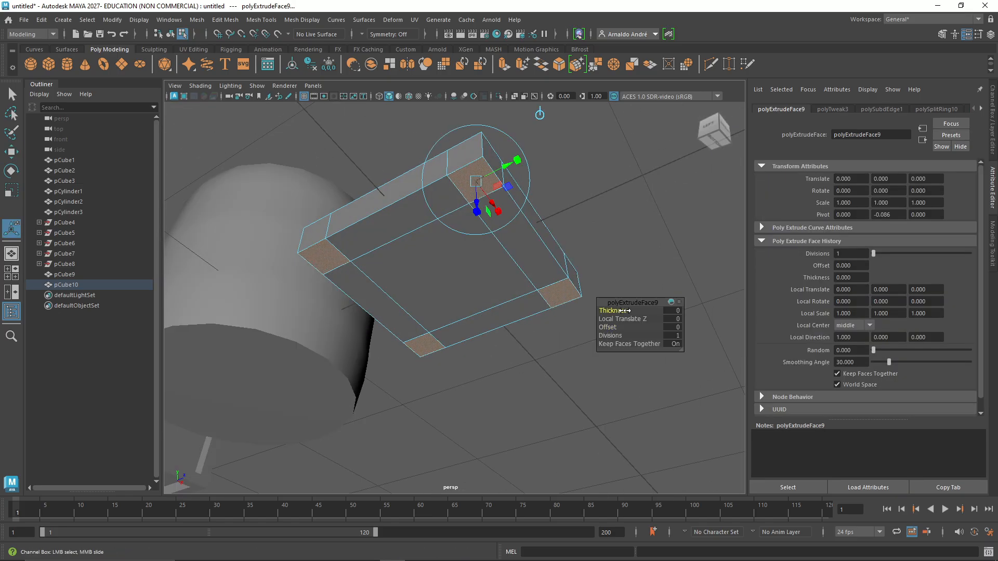
left_click_drag(626, 311, 630, 311)
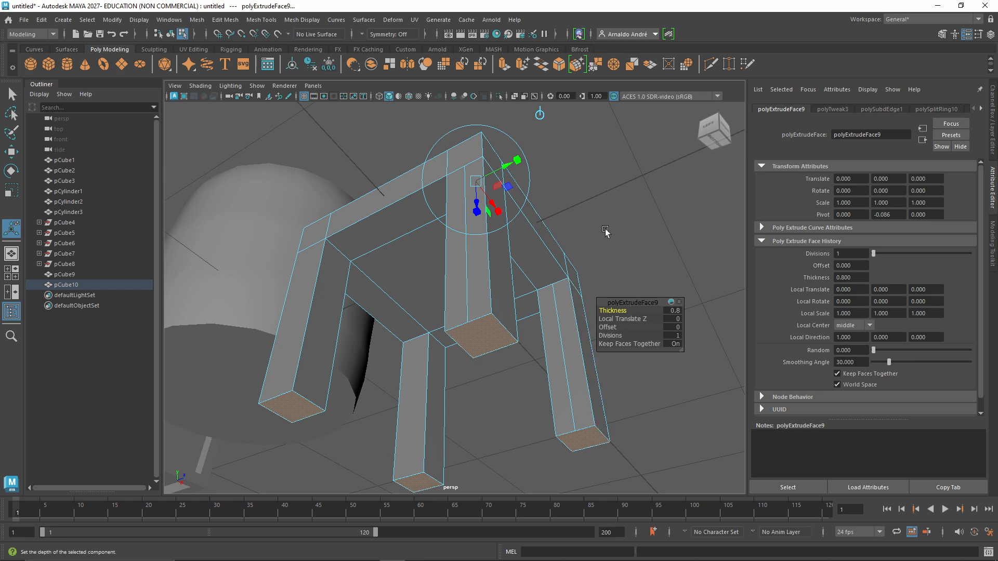
Extrude the two rear corner faces on top of the seat with a thickness of about 1.5 as backrest posts.
left_click(708, 135)
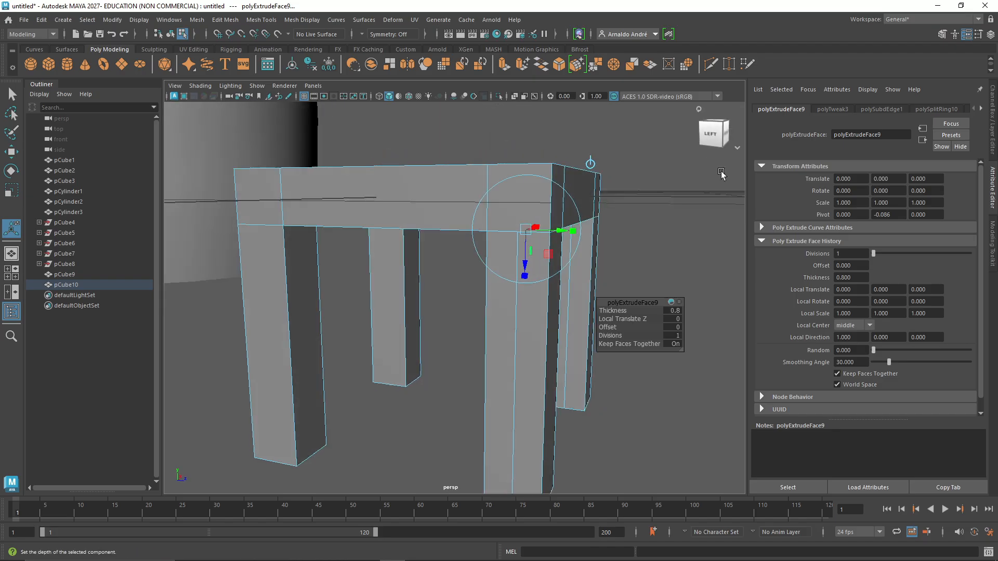
scroll(720, 175, "down", 5)
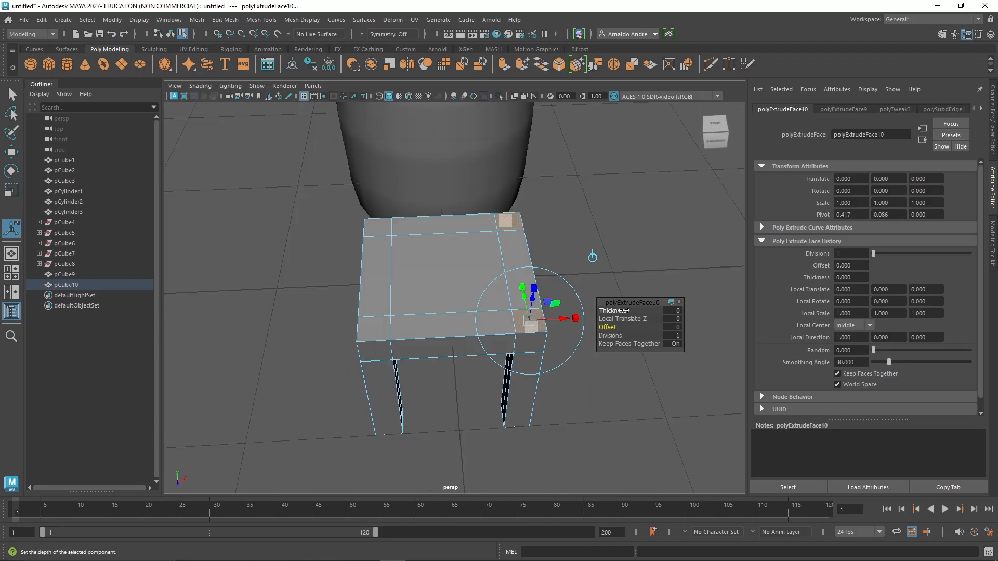
left_click_drag(620, 310, 627, 311)
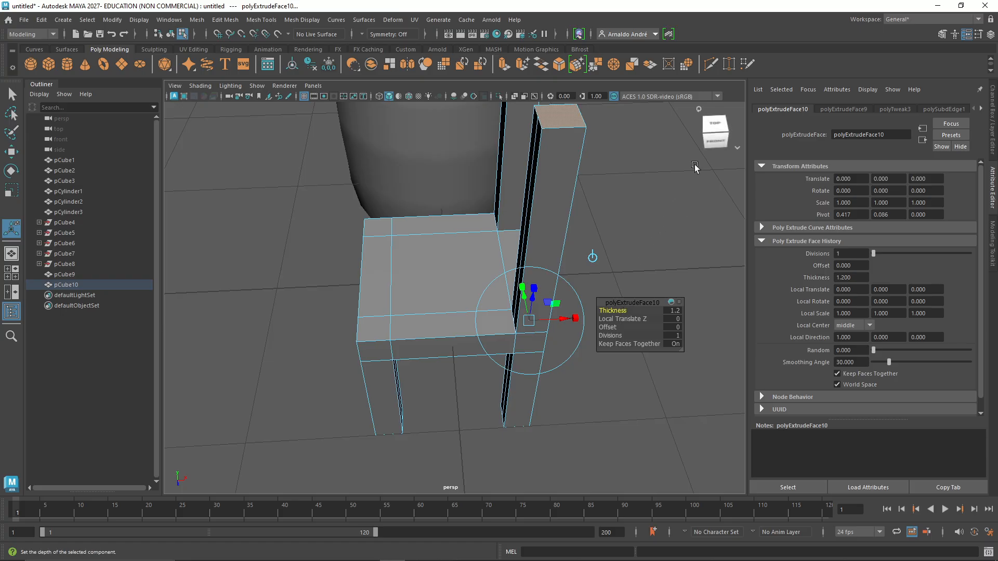
left_click_drag(717, 138, 723, 115)
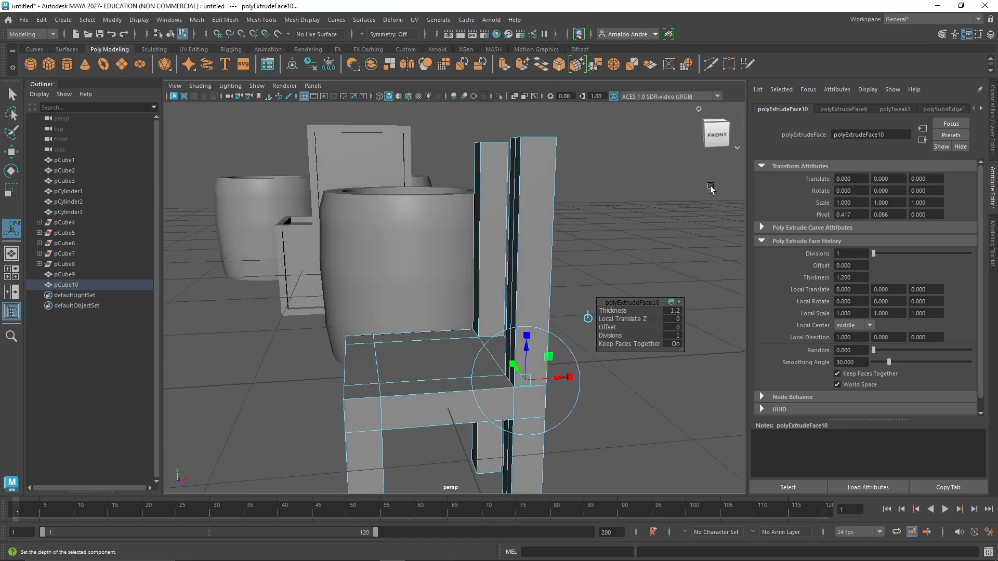
scroll(681, 214, "down", 1)
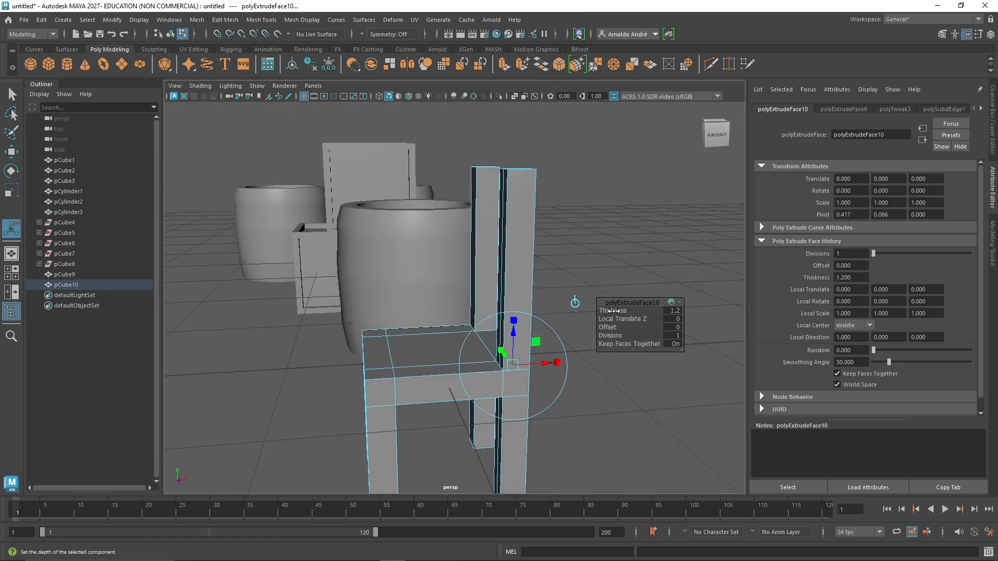
left_click_drag(614, 311, 615, 310)
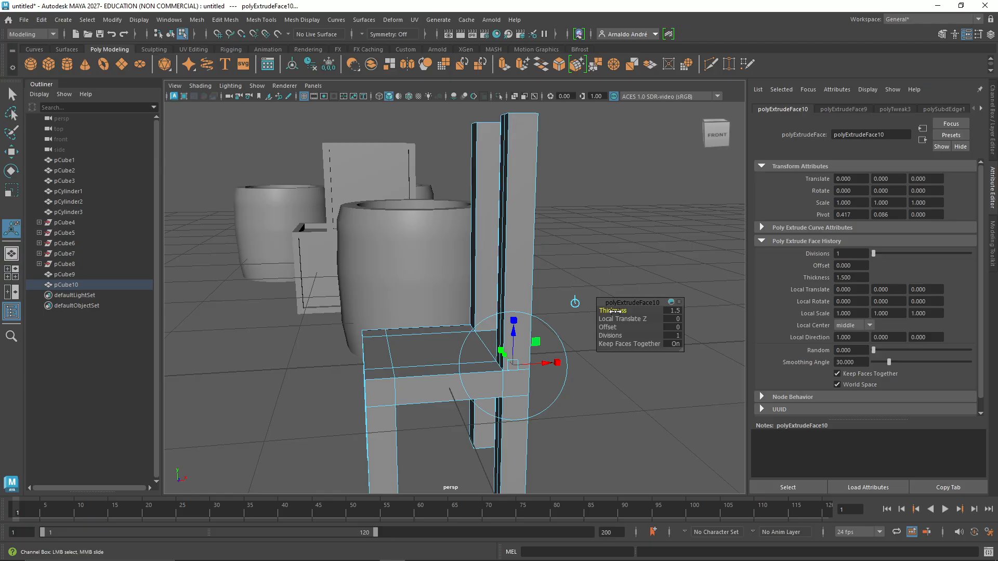
scroll(594, 255, "down", 2)
scroll(595, 255, "up", 1)
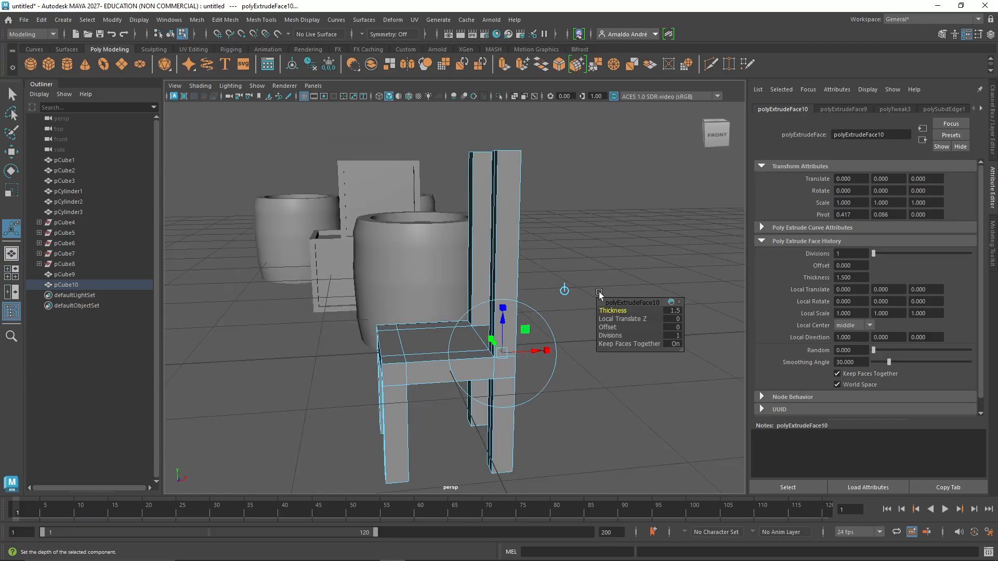
left_click_drag(611, 310, 608, 310)
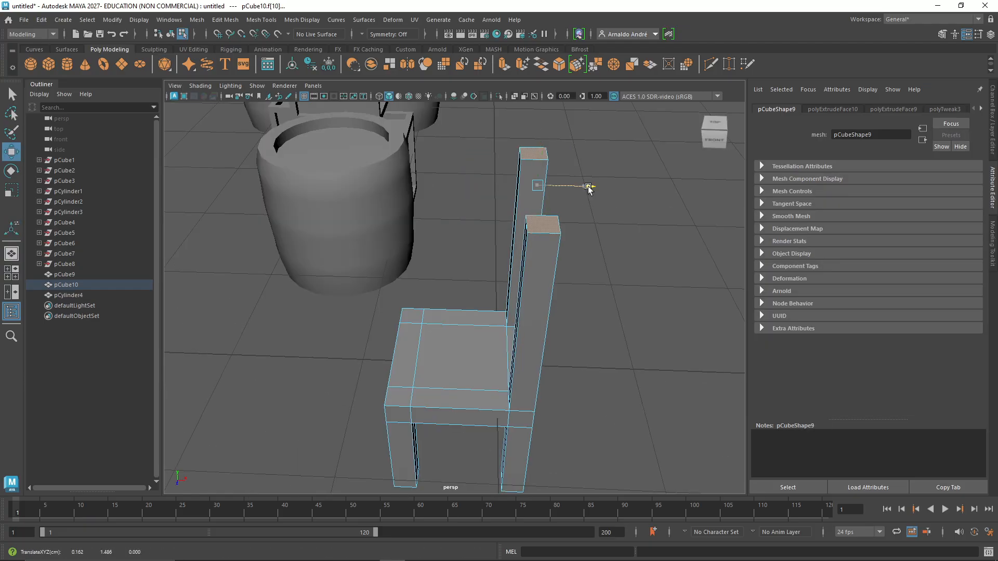
Move the top faces of the two backrest posts outward along X to tilt the backrest.
left_click_drag(585, 187, 629, 279)
mouse_move(708, 142)
left_mouse_down()
mouse_move(704, 121)
mouse_move(702, 134)
left_mouse_up()
left_click_drag(593, 189, 604, 192)
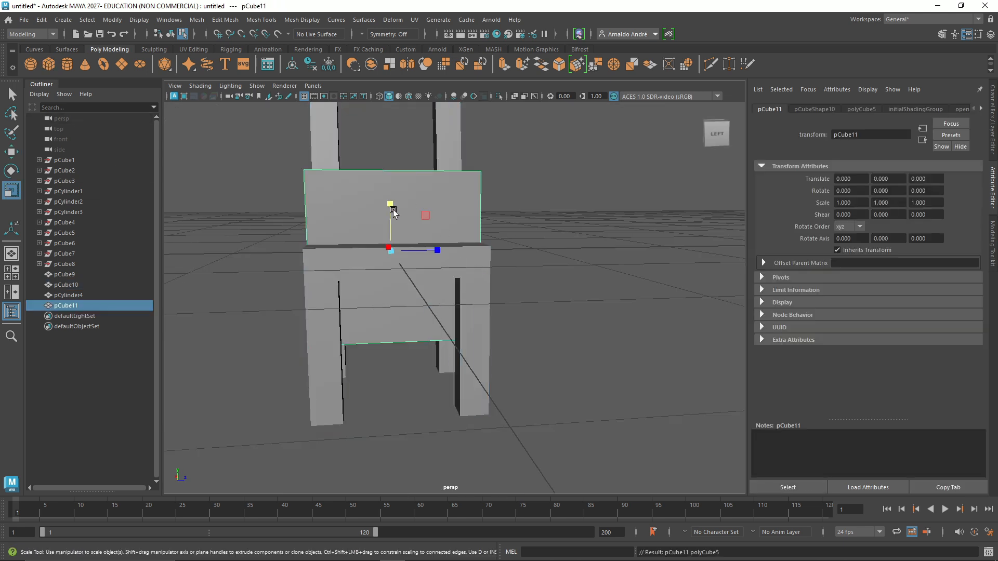
Resize the cubes for the chair's rails, giving the lower backrest rail a height scale of about 0.269 and tilting it about -9.7° around Z.
left_click_drag(392, 206, 392, 232)
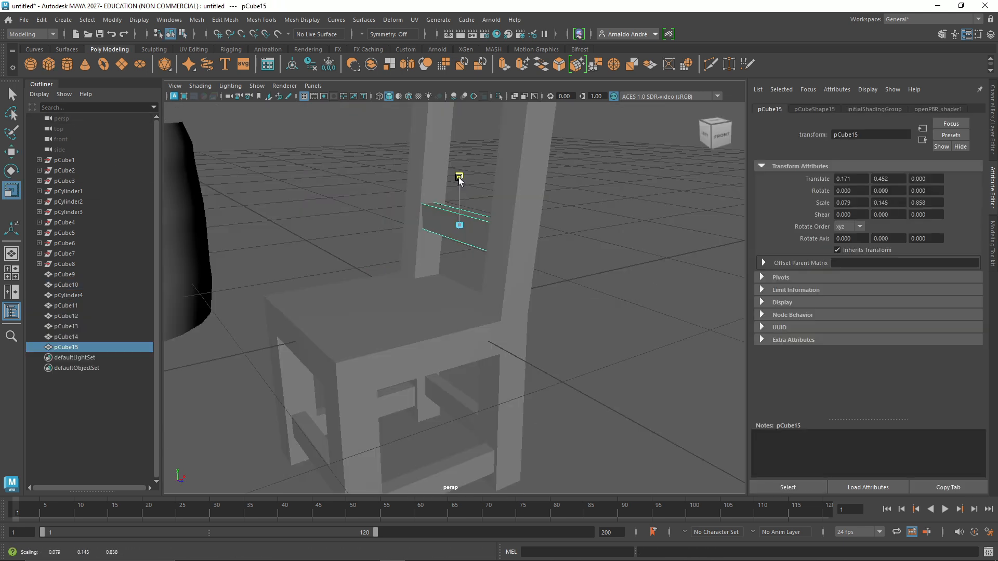
left_click_drag(459, 178, 460, 136)
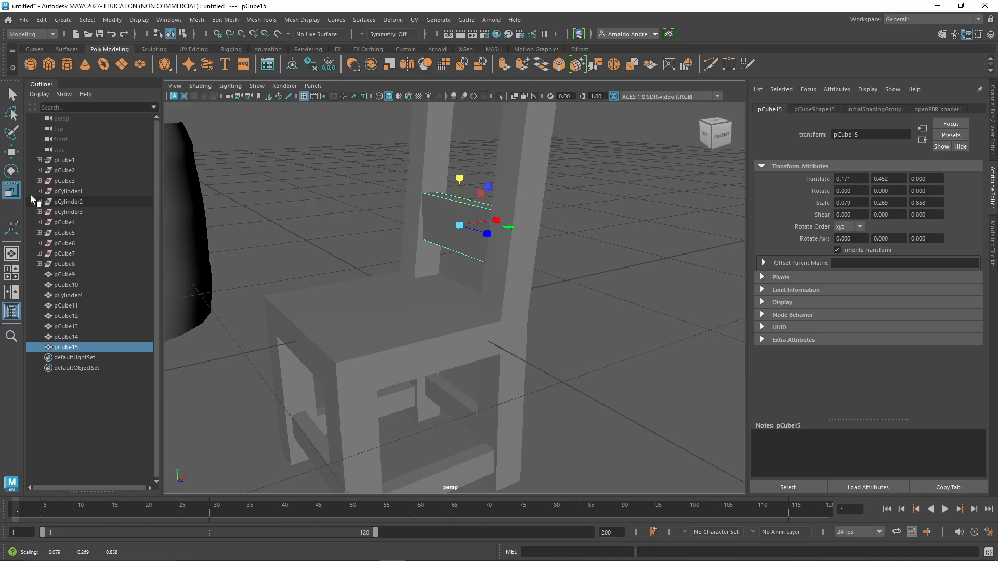
left_click(11, 170)
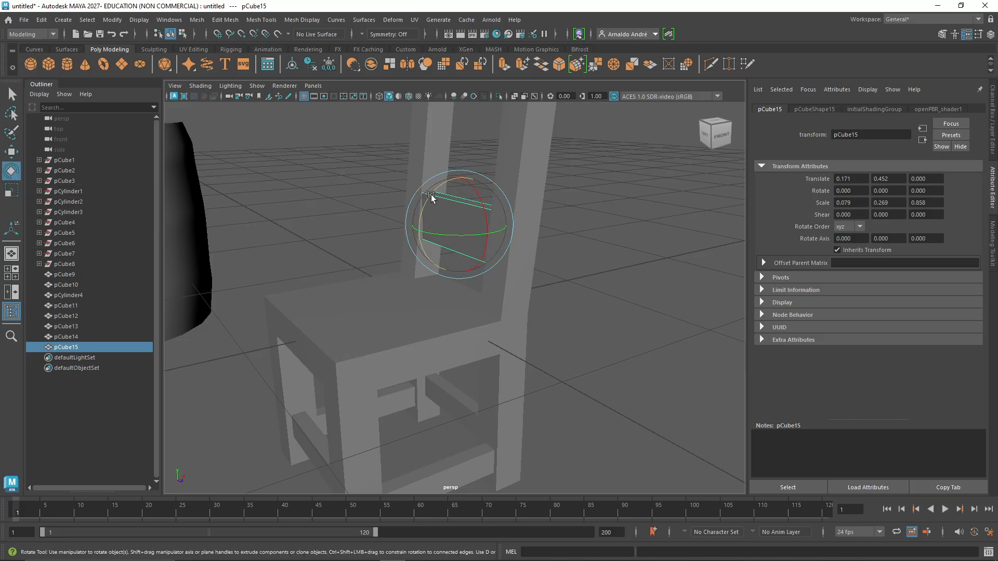
left_click_drag(431, 194, 439, 191)
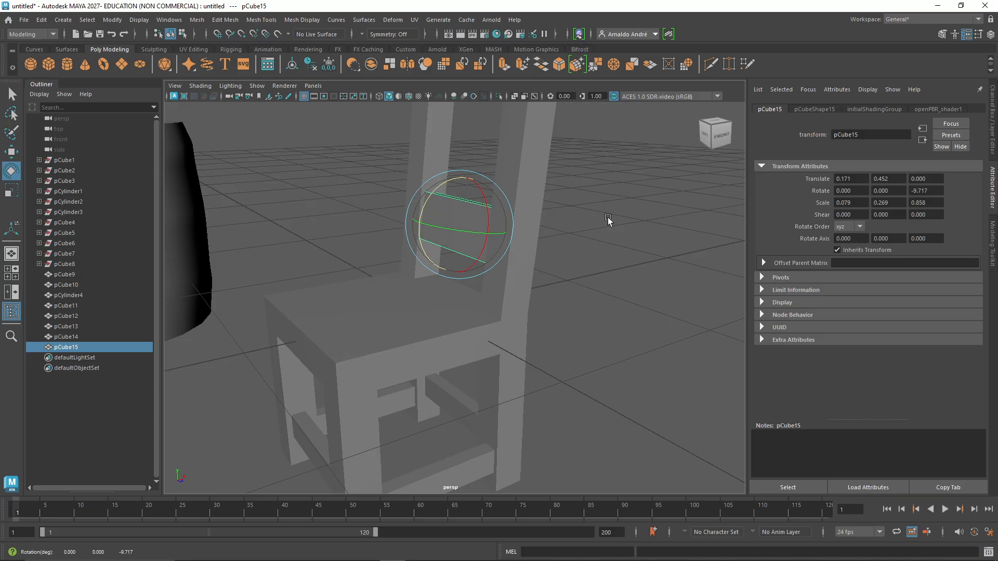
left_click(592, 217)
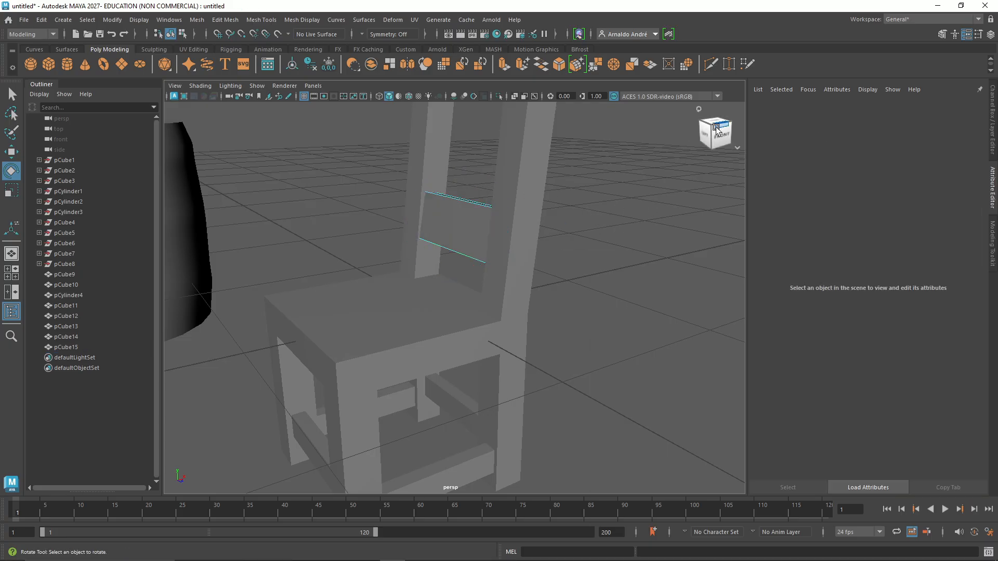
left_click(696, 126)
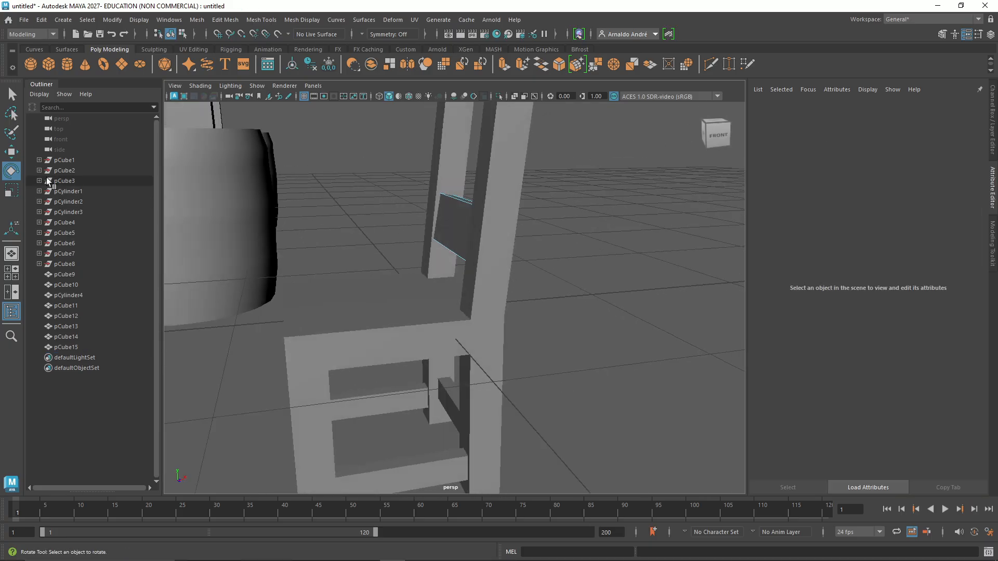
Raise a duplicate of the backrest rail to about Y 1.27 between the posts as the top rail, and move the lower rail up slightly.
left_click(14, 154)
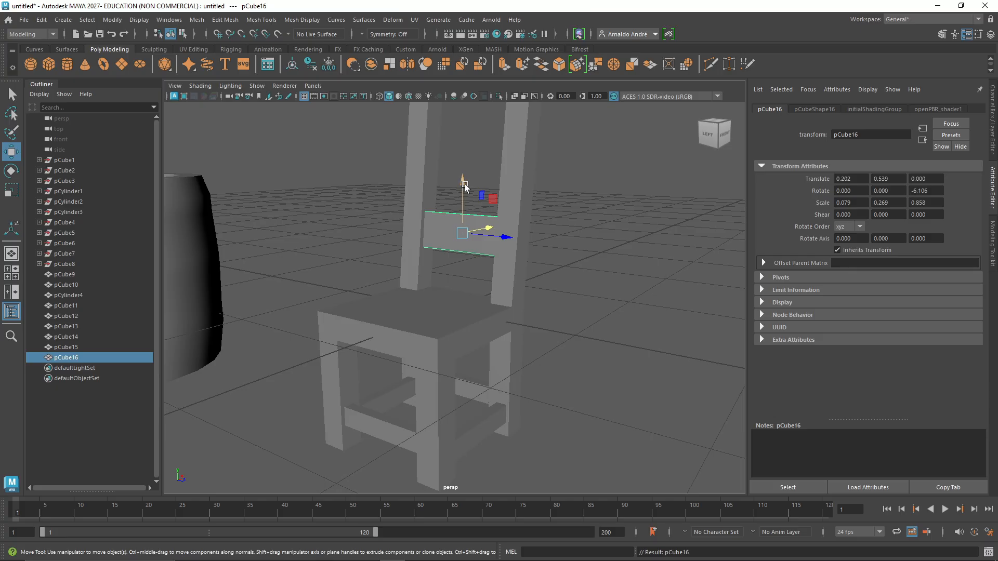
left_click_drag(465, 186, 475, 86)
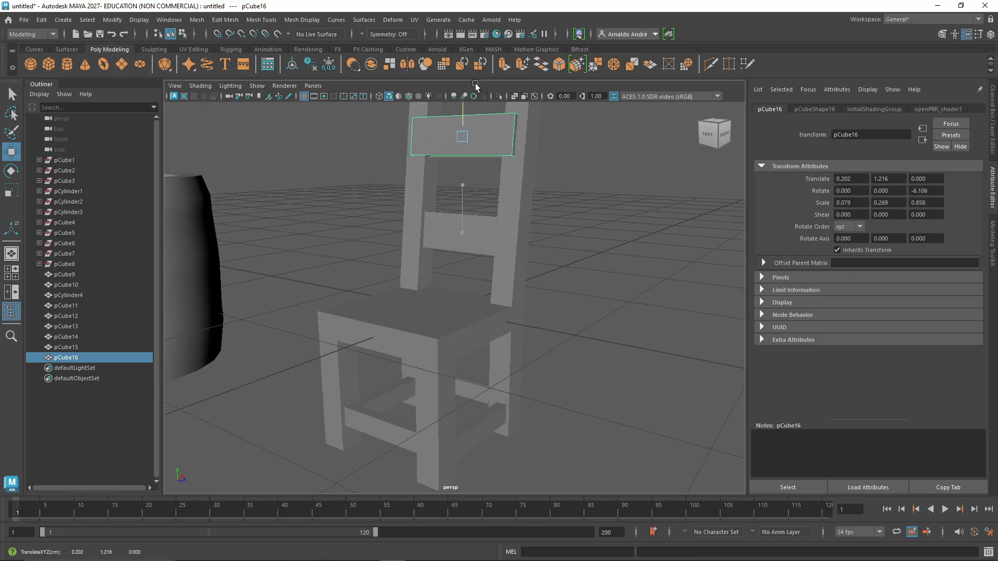
left_click(723, 134)
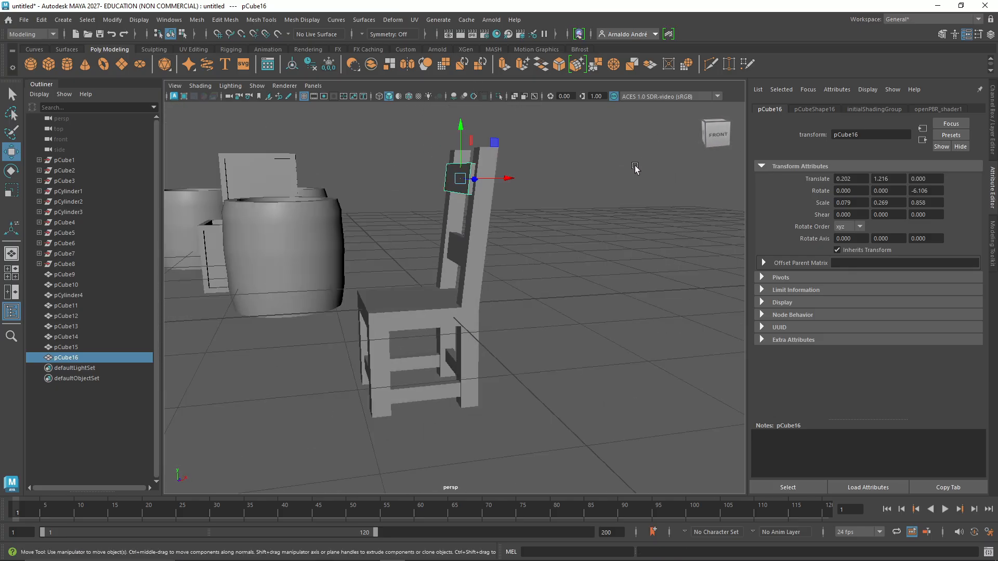
left_click(709, 134)
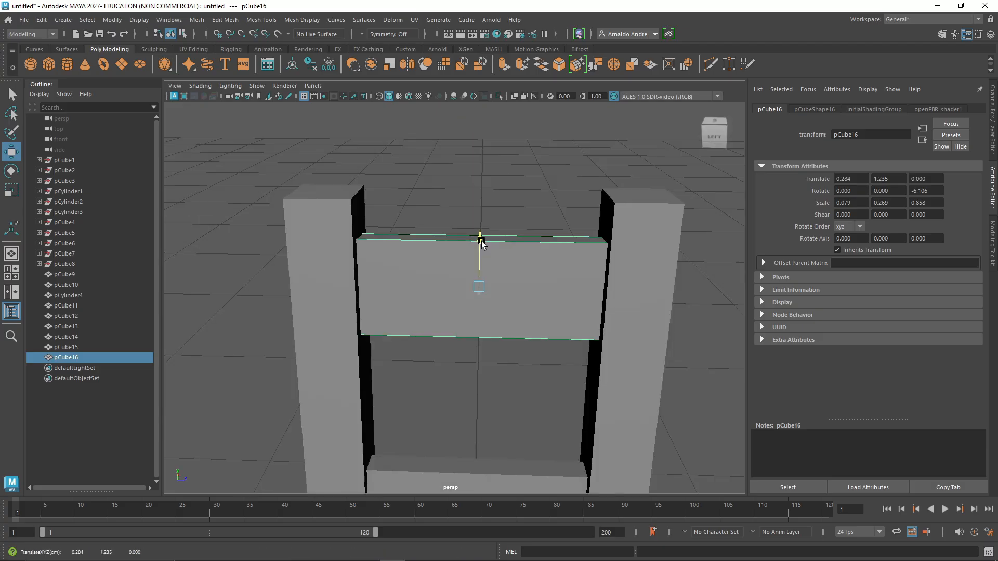
left_click_drag(481, 239, 482, 230)
left_click(499, 470)
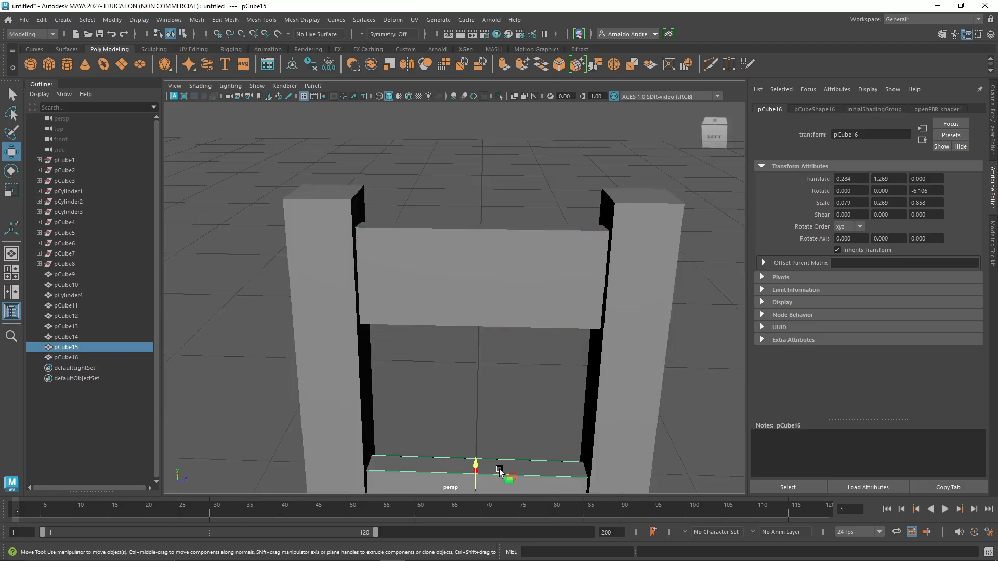
left_click_drag(475, 467, 475, 445)
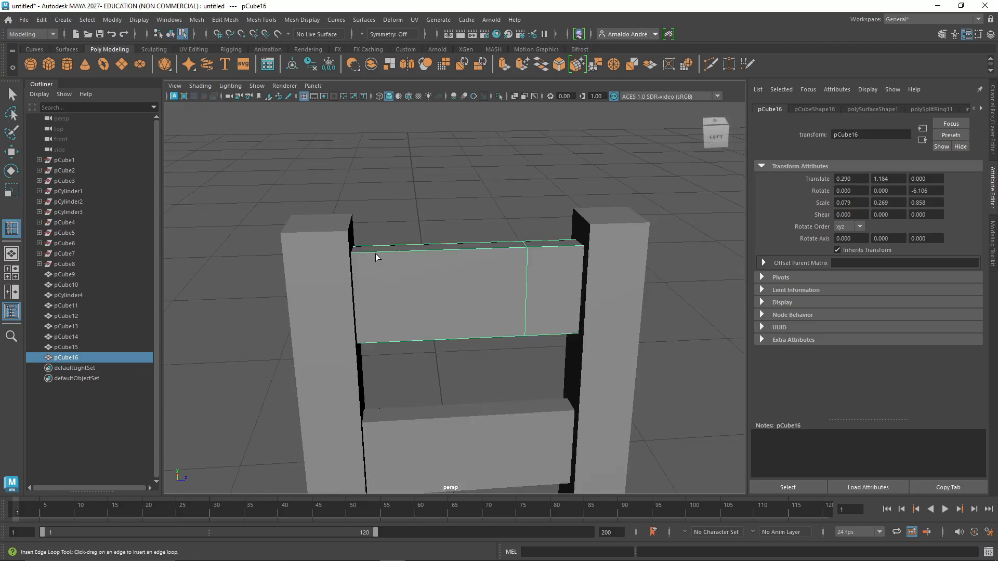
Insert a series of vertical edge loops spread across the width of the backrest's top rail.
left_click(377, 254)
left_click(401, 256)
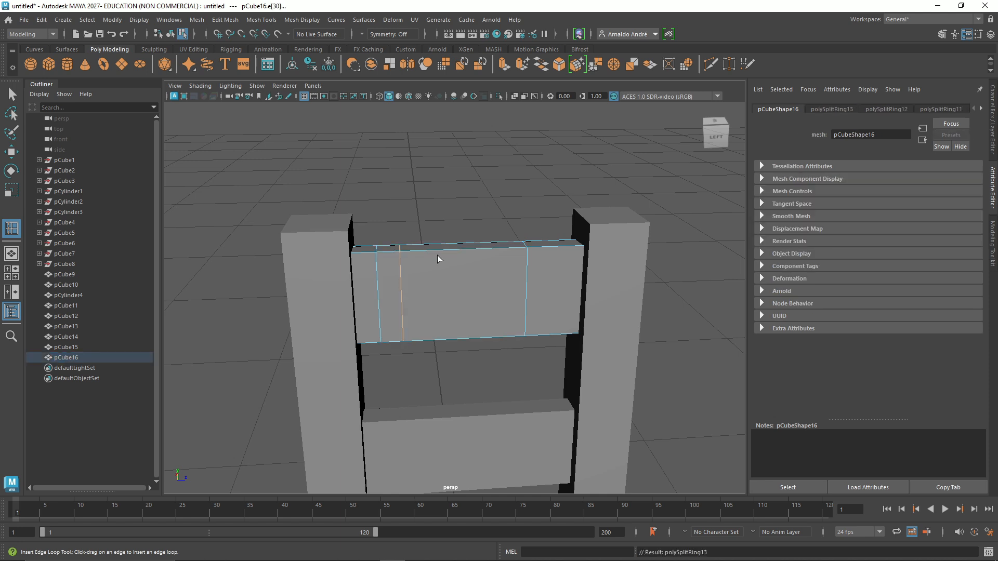
left_click(462, 253)
left_click(489, 252)
left_click(547, 254)
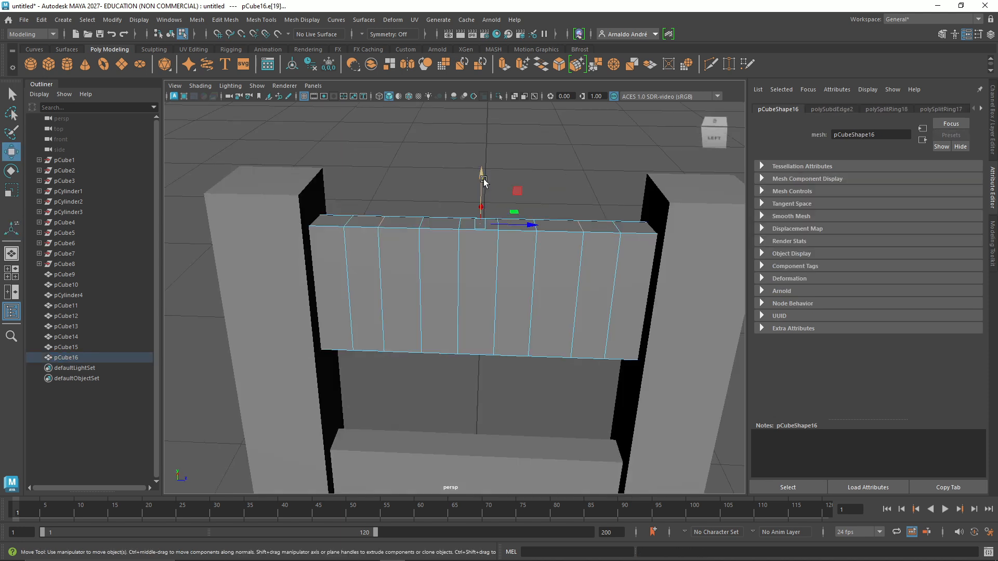
Raise the upper edges of the top rail in symmetrical pairs, higher toward the middle, to shape an arched crest.
left_click_drag(483, 179, 484, 161)
left_click(424, 223)
scroll(442, 243, "up", 3)
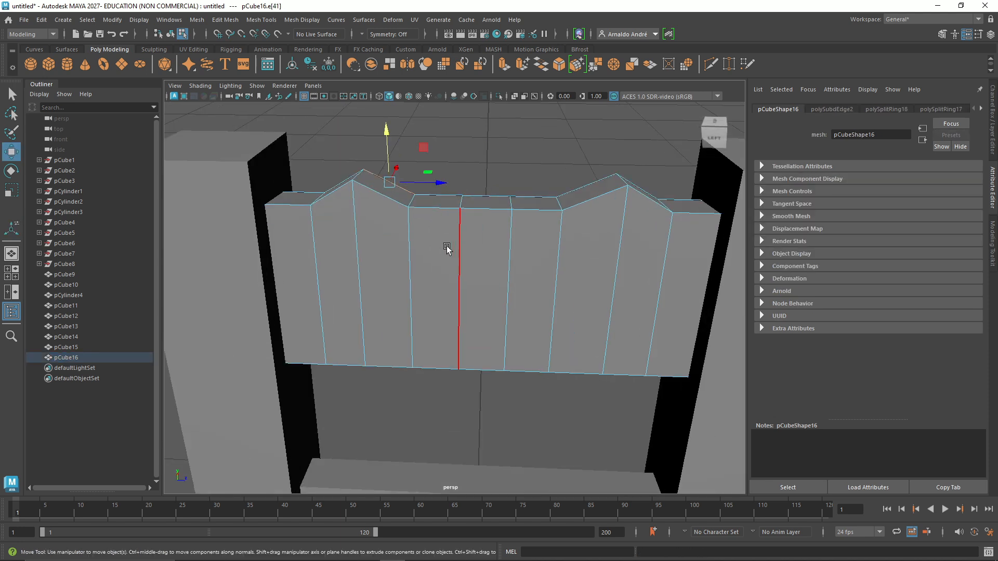
left_click(412, 202)
left_click(559, 205, "shift")
left_click_drag(486, 159, 487, 108)
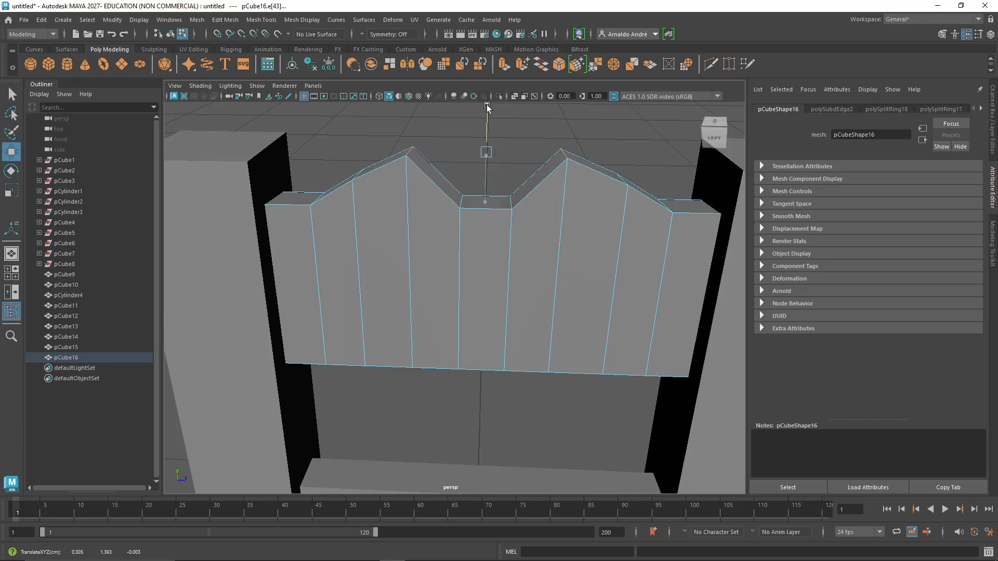
left_click(510, 203)
left_click(462, 202, "shift")
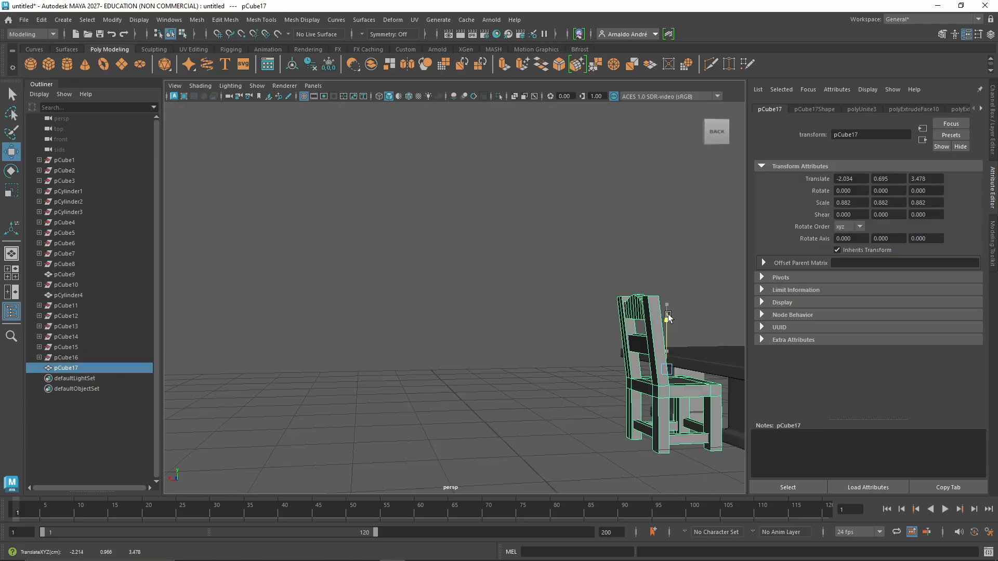
Move the combined chair to the middle of one table side, at about X -1.945, Y 0.738, Z 3.861.
left_click_drag(666, 343, 664, 314)
left_click_drag(622, 365, 613, 364)
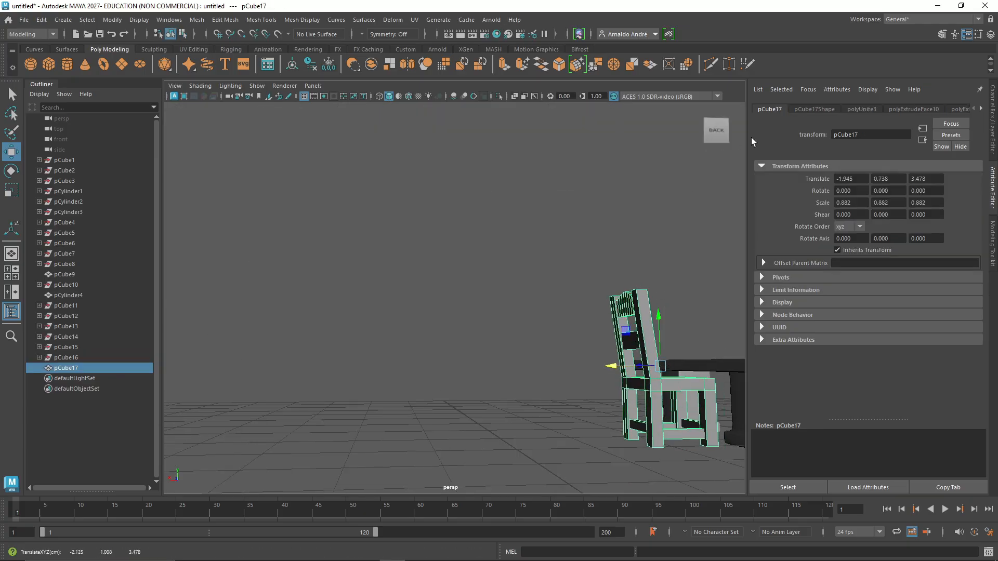
left_click_drag(717, 132, 735, 143)
left_click_drag(618, 353, 600, 350)
left_click_drag(721, 137, 751, 147)
left_click_drag(595, 357, 581, 354)
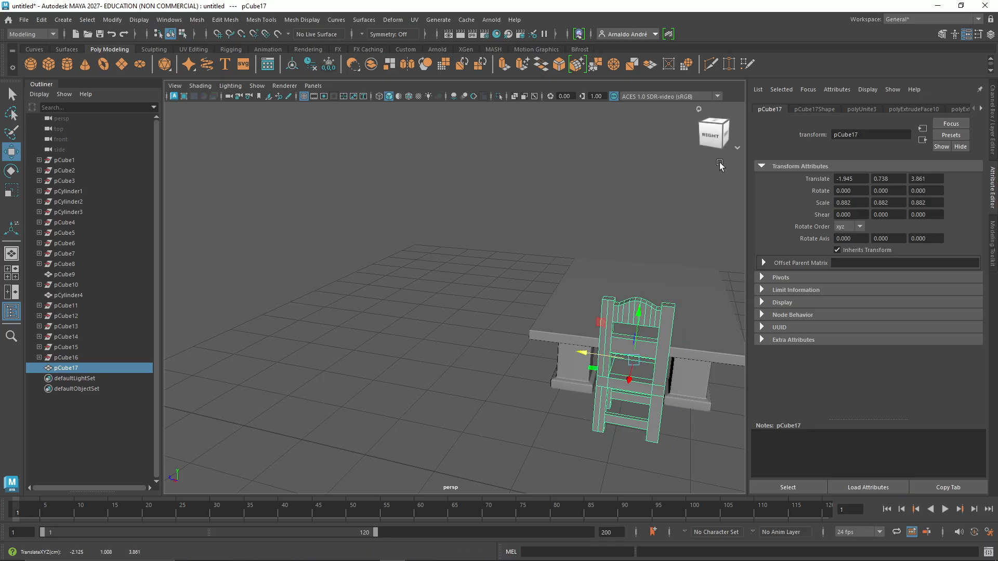
left_click_drag(717, 137, 847, 158)
scroll(653, 304, "down", 5)
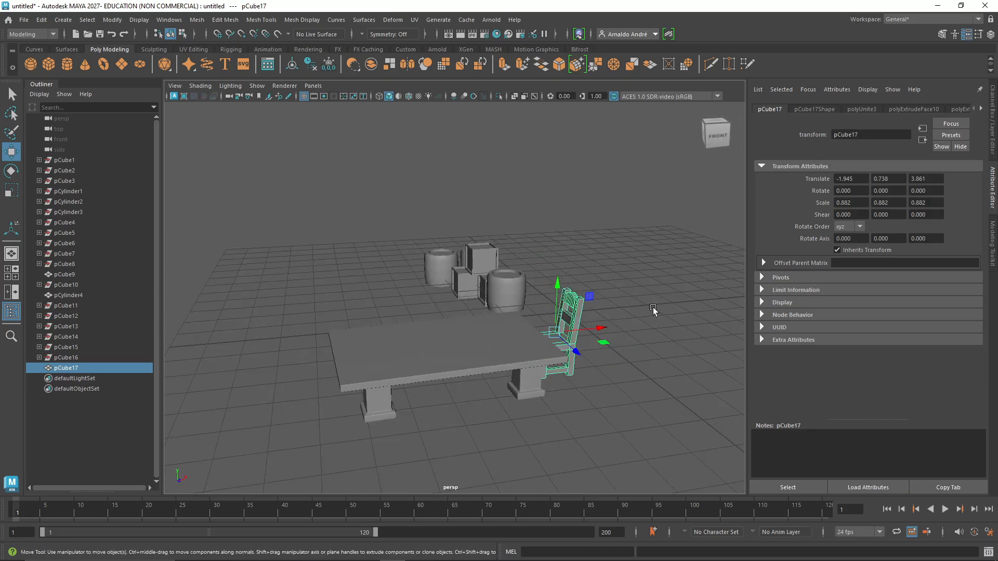
Duplicate the chair twice and place the copies on the opposite and an adjacent side of the table, each turned to face it.
key("ctrl+d")
left_click_drag(602, 332, 445, 312)
key("e")
key("ctrl+d")
left_click(11, 152)
left_click(11, 171)
Duplicate the chair once more and place the copy on the table's remaining side, facing the table with a Y rotation of about -450°.
key("ctrl+d")
left_click(11, 152)
left_click(11, 171)
left_click_drag(524, 218, 748, 203, "alt")
key("w")
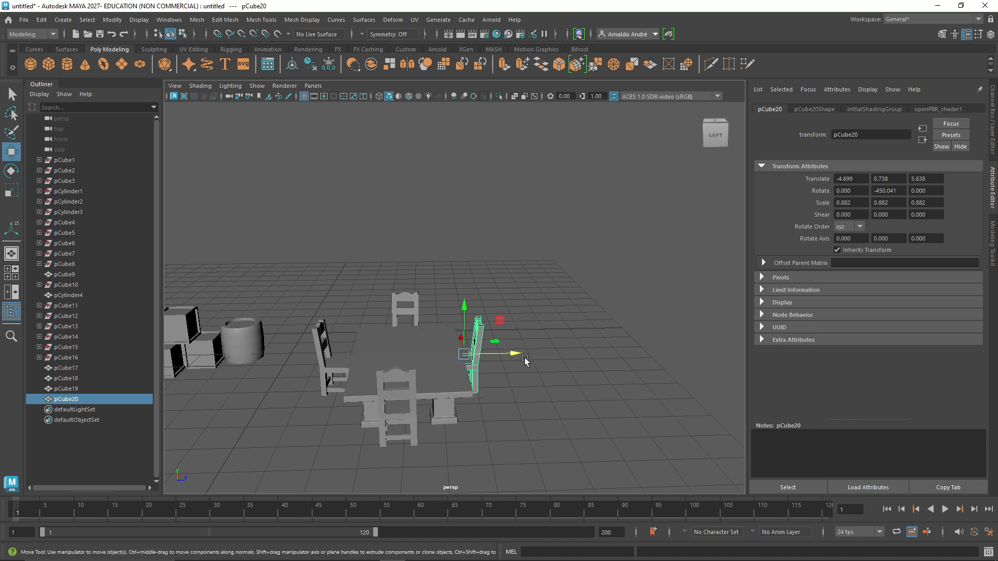
left_click_drag(523, 356, 531, 355)
left_click(326, 369)
left_click_drag(687, 149, 739, 147, "alt")
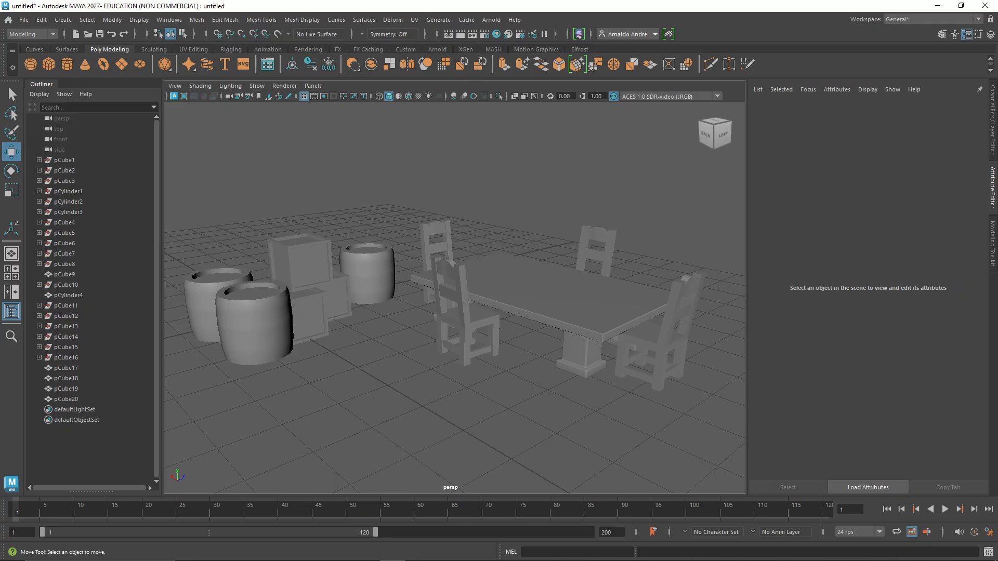
Create a small polygon cylinder, scale it uniformly to about 0.169 and place it on the tabletop.
left_click(71, 65)
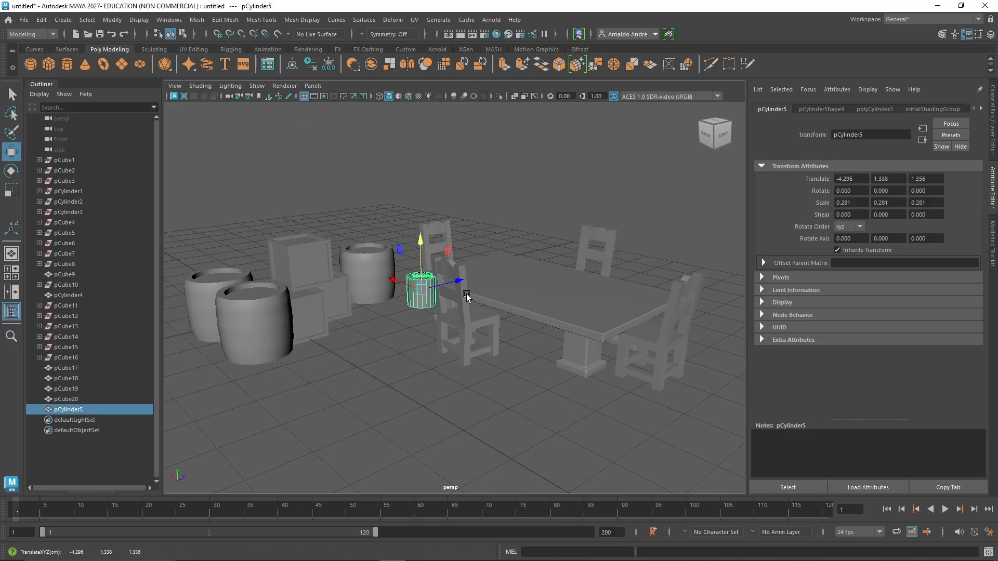
left_click_drag(463, 296, 513, 227)
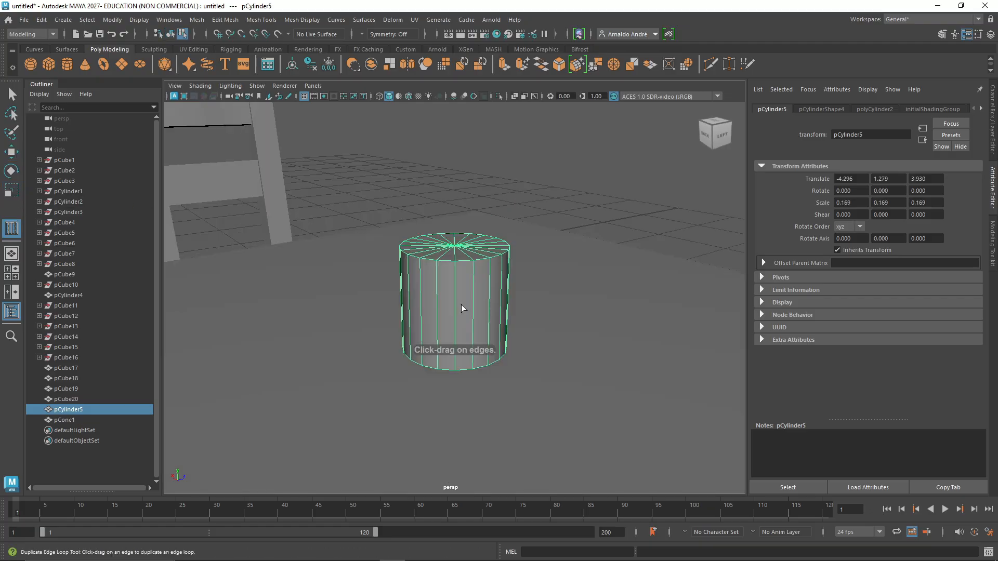
Insert two horizontal edge loops around the small cylinder's side and scale them slightly outward to bulge the body.
right_click_drag(461, 304, 391, 263, "shift")
left_click(455, 297)
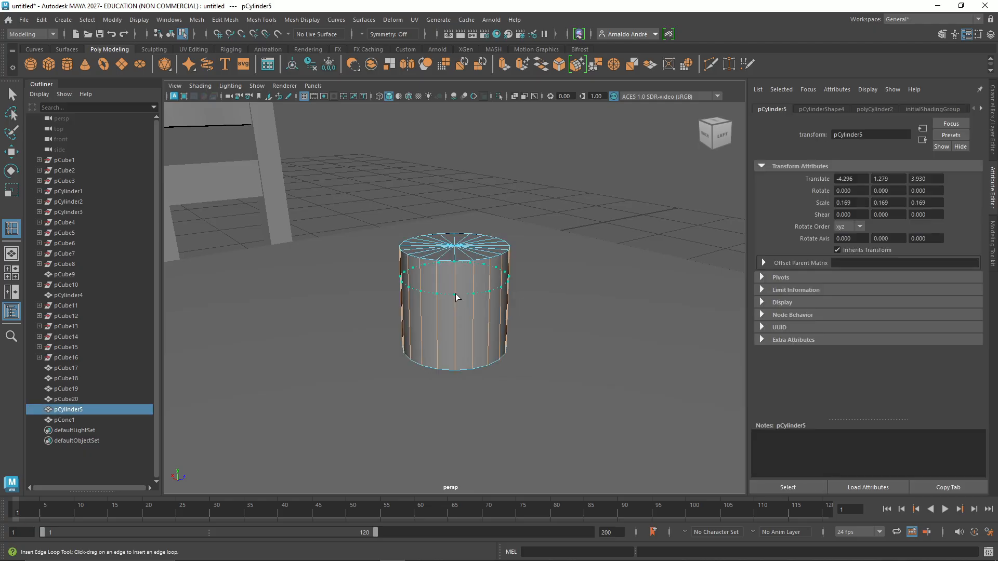
left_click(457, 298)
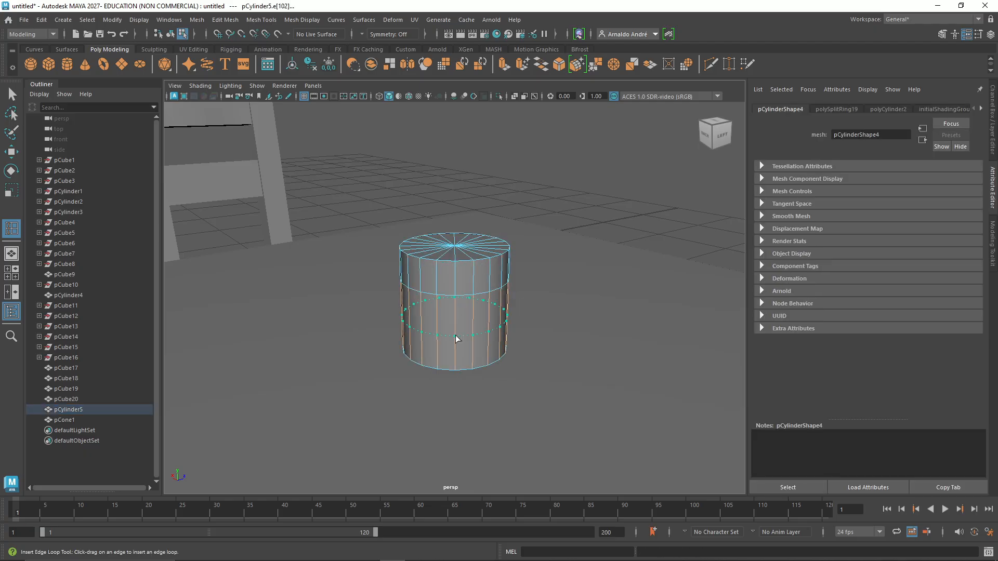
left_click(457, 338)
key("t")
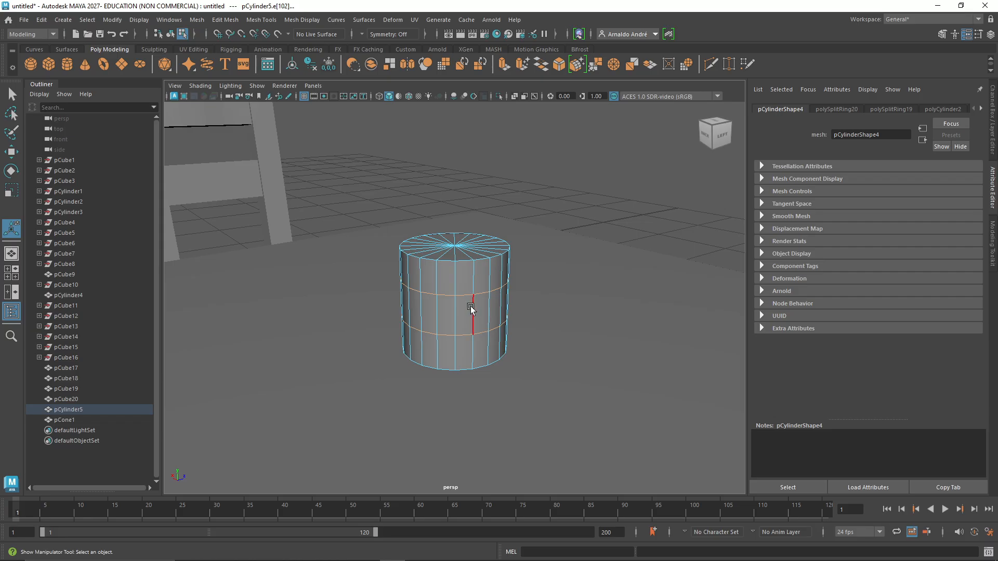
key("r")
left_click_drag(455, 296, 462, 297)
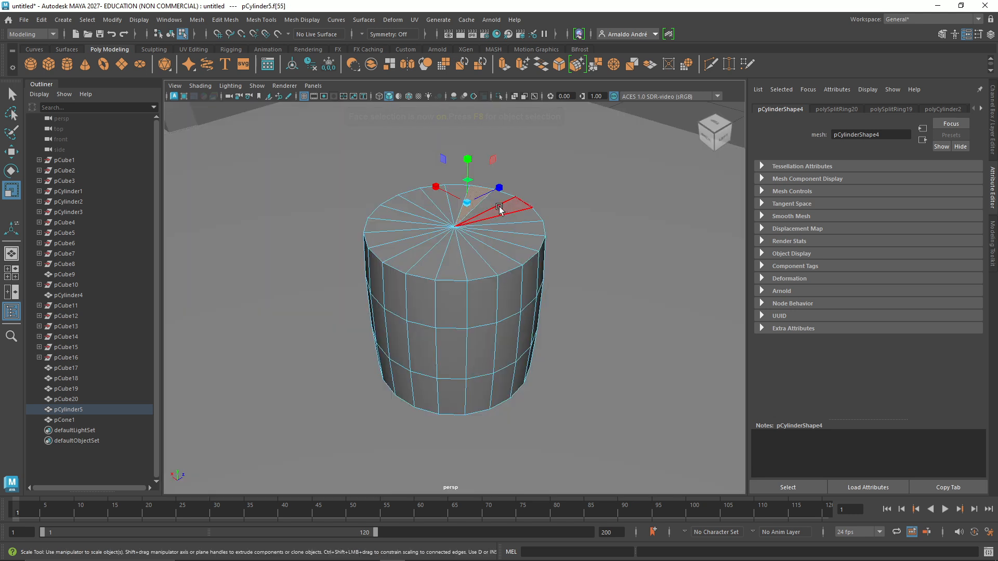
Select the small cylinder's top cap faces, extrude them inward to leave a rim, and extrude again with a thickness of -0.3 to hollow it.
left_click(502, 208)
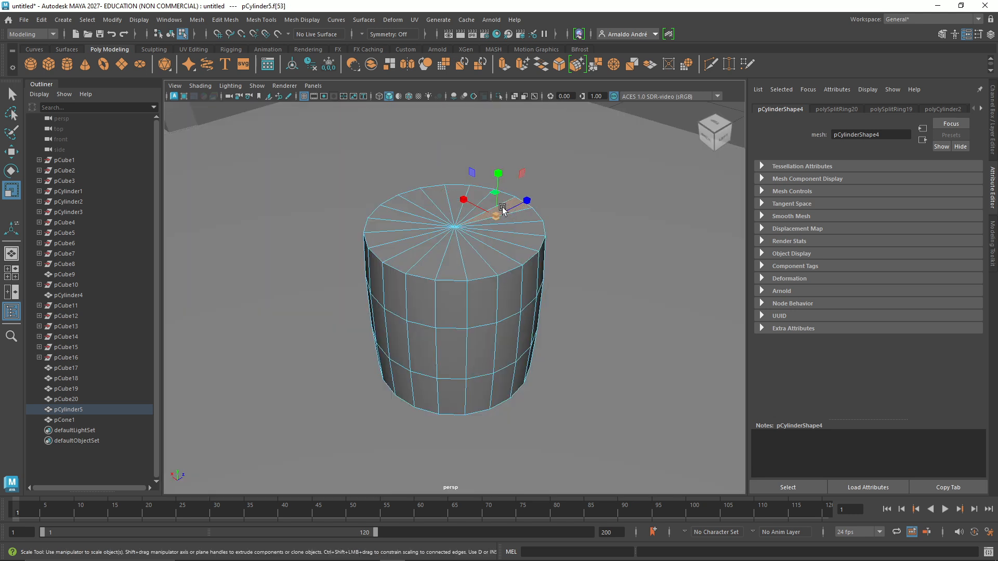
left_click(528, 216, "shift")
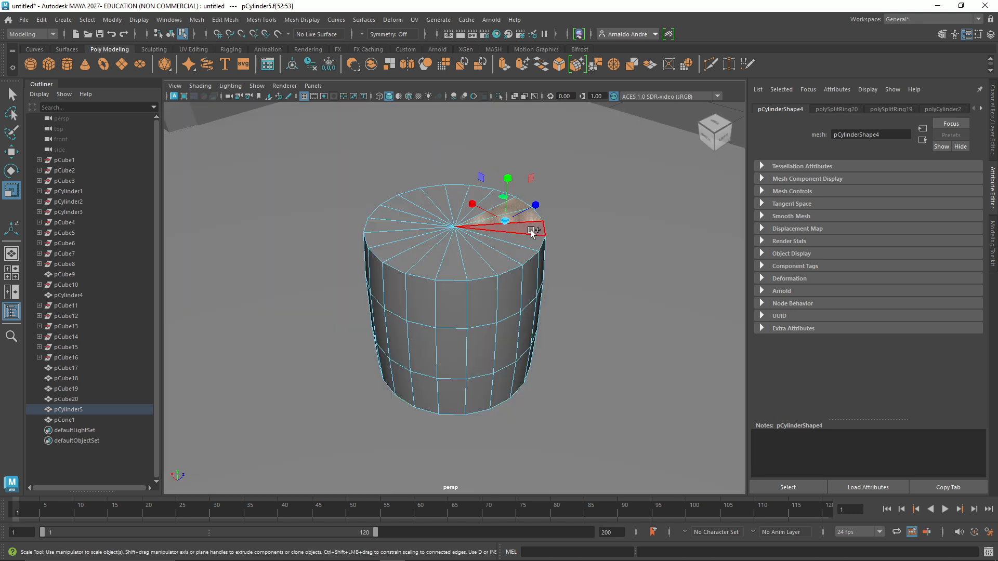
left_click(531, 232, "shift")
left_click(533, 241, "shift")
left_click(519, 256, "shift")
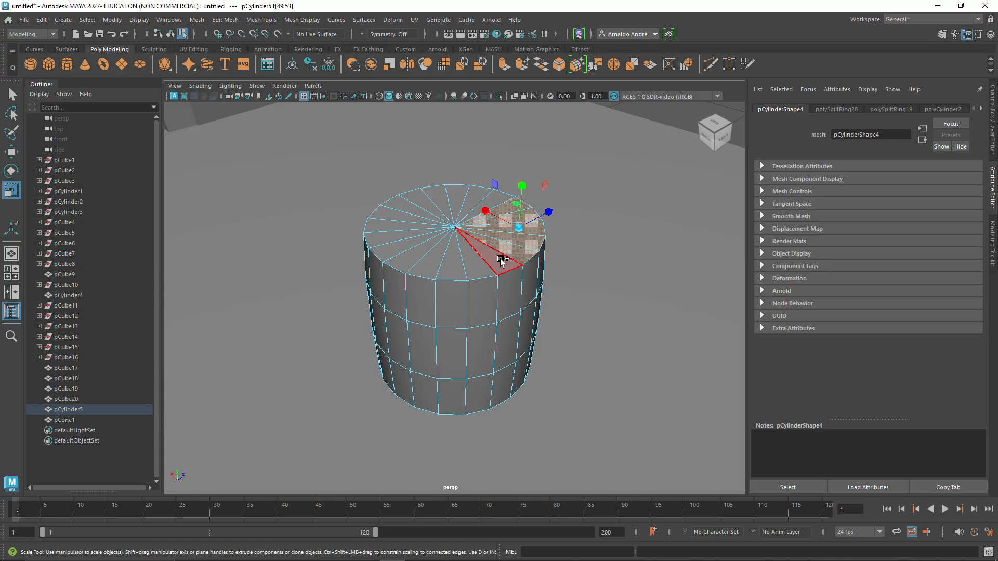
left_click(501, 261, "shift")
left_click(464, 265, "shift")
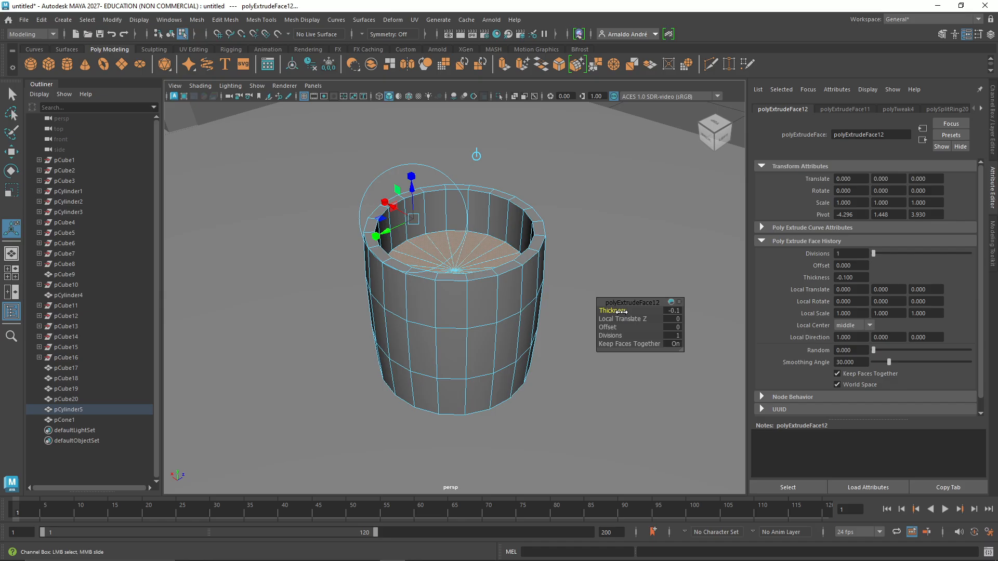
left_click_drag(621, 311, 621, 311)
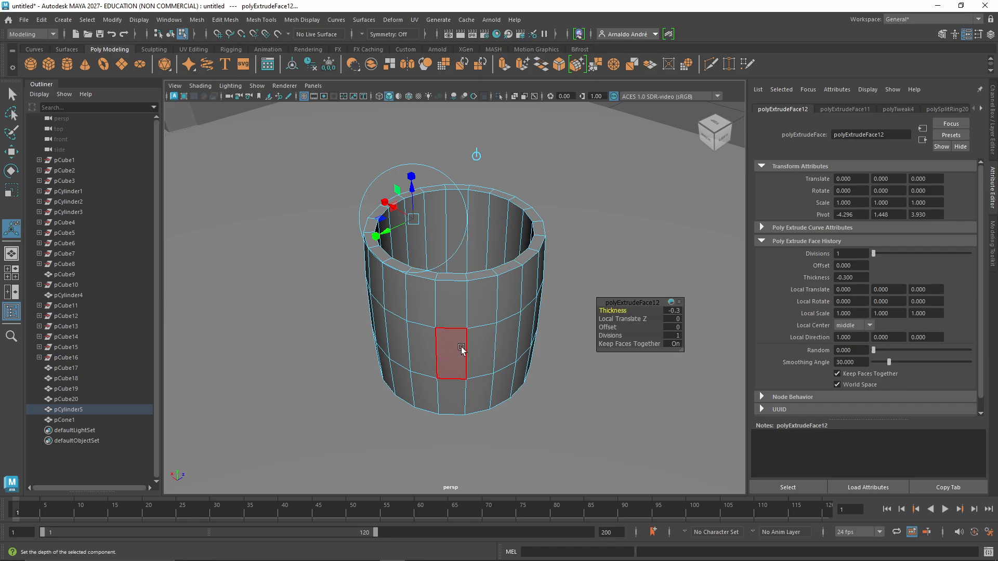
Select the ring of faces on the cup's top rim and bevel it with a fraction of 0.5 and one segment.
mouse_move(715, 130)
left_mouse_down()
mouse_move(713, 150)
mouse_move(704, 82)
mouse_move(721, 127)
mouse_move(707, 160)
mouse_move(717, 150)
left_mouse_up()
left_click(531, 231)
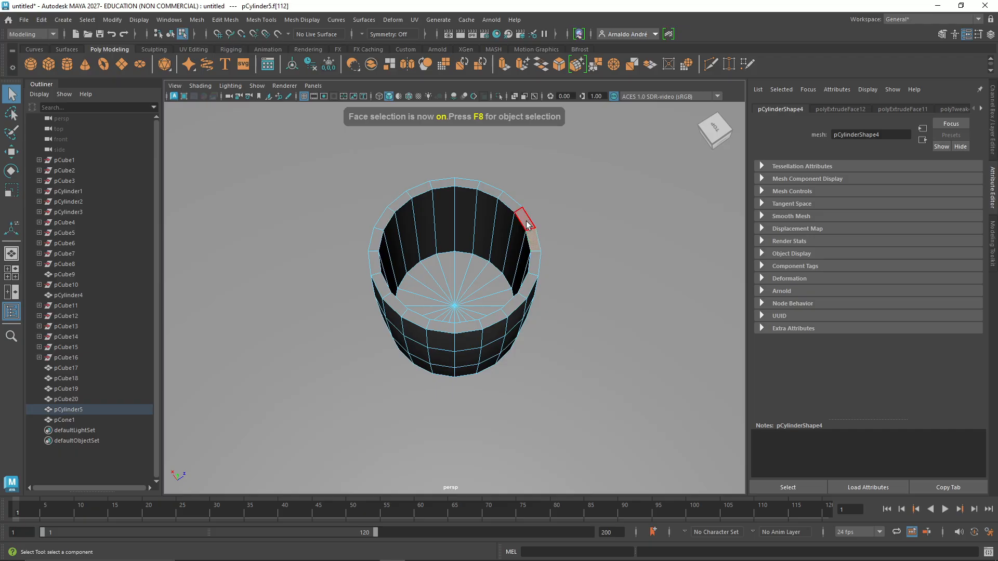
double_click(524, 220)
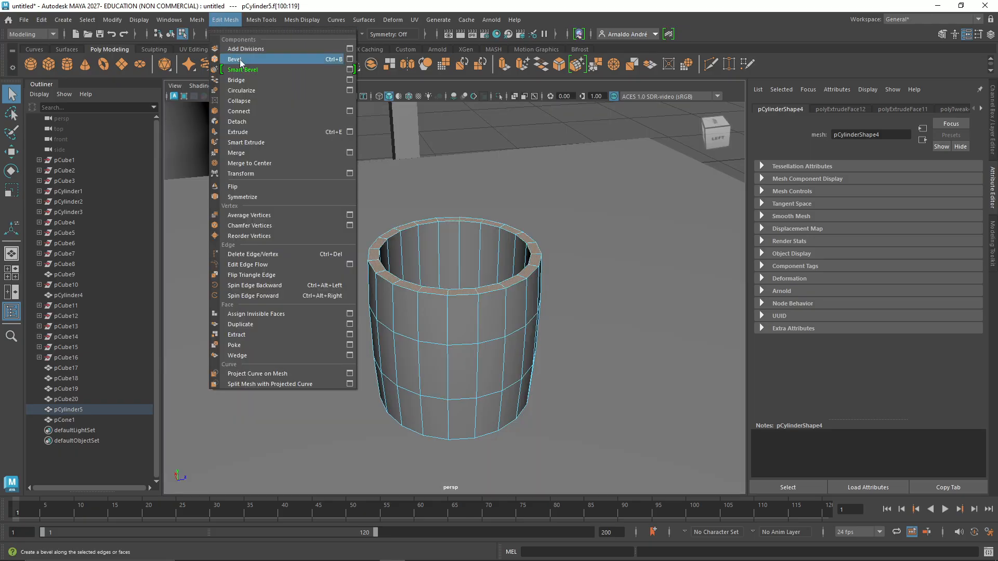
left_click(244, 61)
scroll(534, 279, "down", 3)
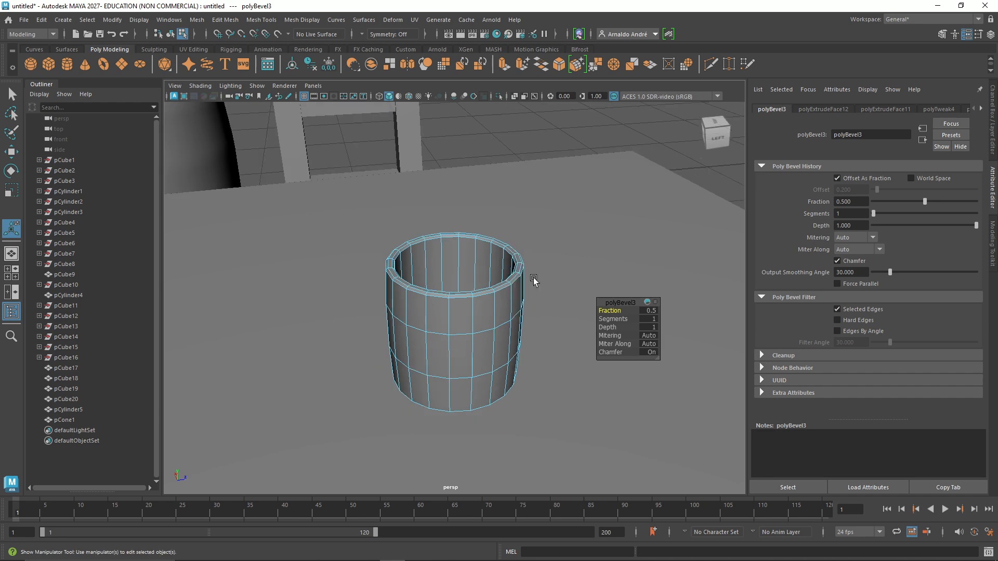
Insert horizontal edge loops near the cup's base and upper side, and apply Add Divisions with a value of 1.
right_click_drag(402, 251, 344, 266, "shift")
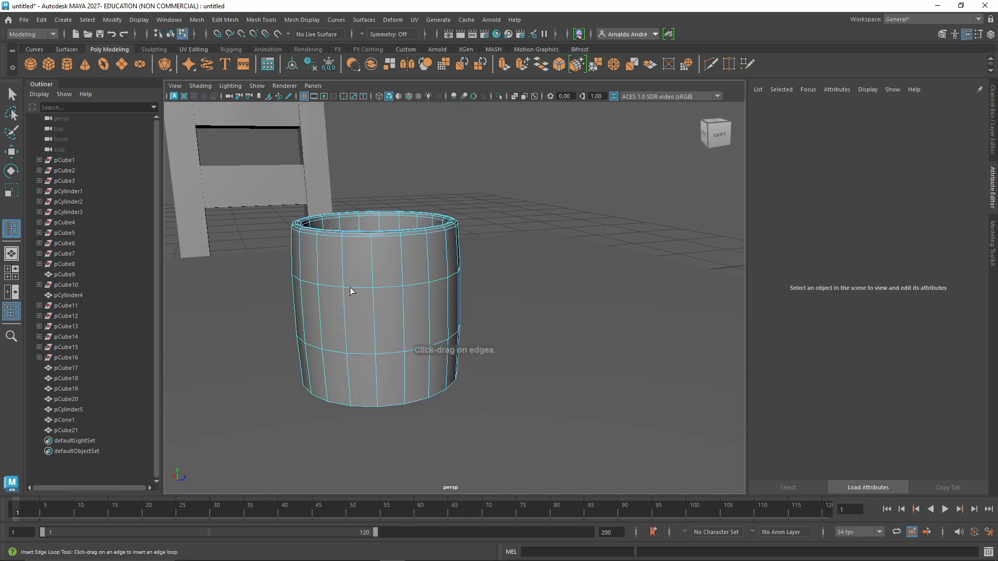
left_click(406, 373)
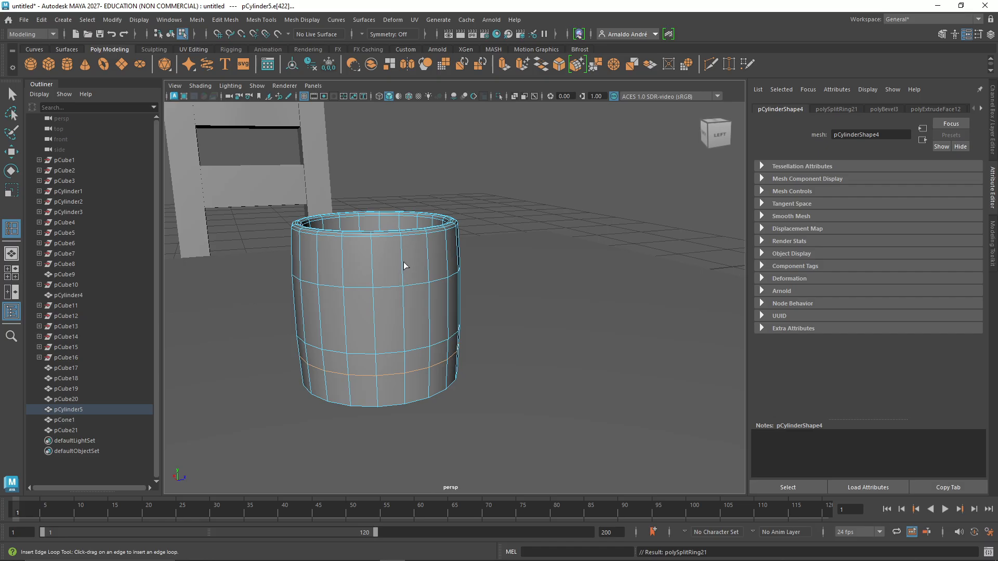
left_click_drag(402, 266, 405, 270)
right_click_drag(352, 269, 349, 276)
left_click(351, 276)
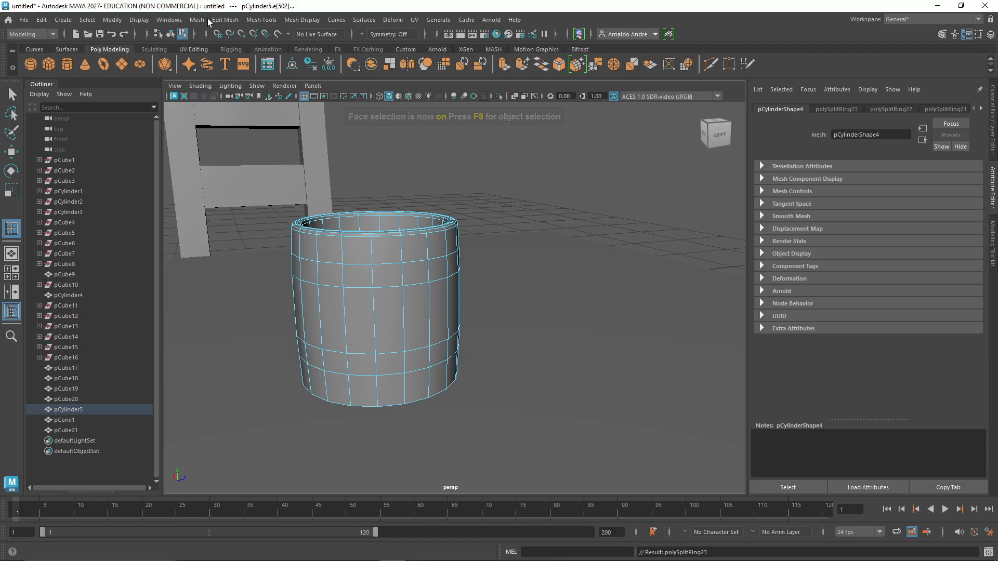
left_click(225, 19)
left_click(245, 49)
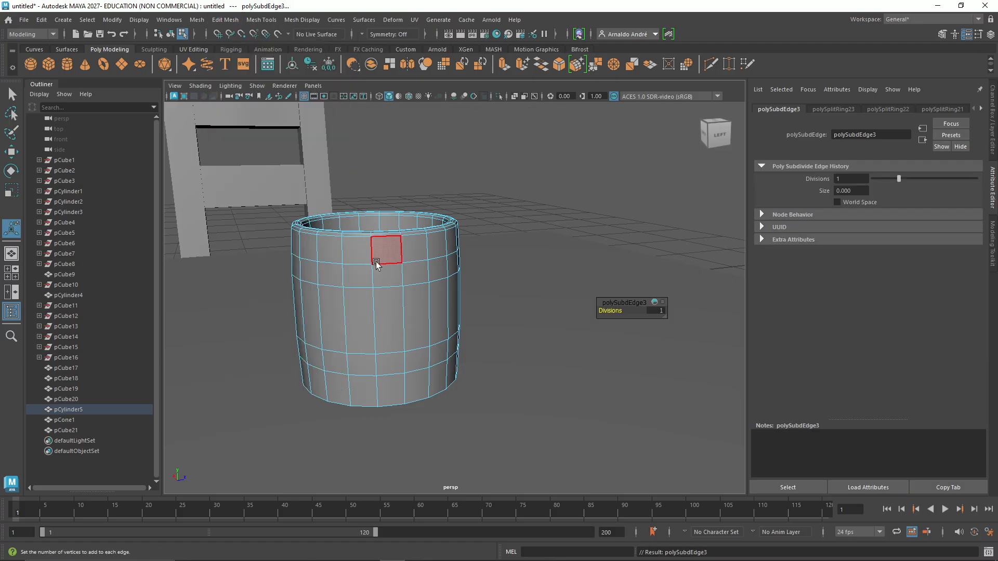
Select the upper and lower face rings around the cup's side and extrude both outward as raised bands.
left_click(400, 278)
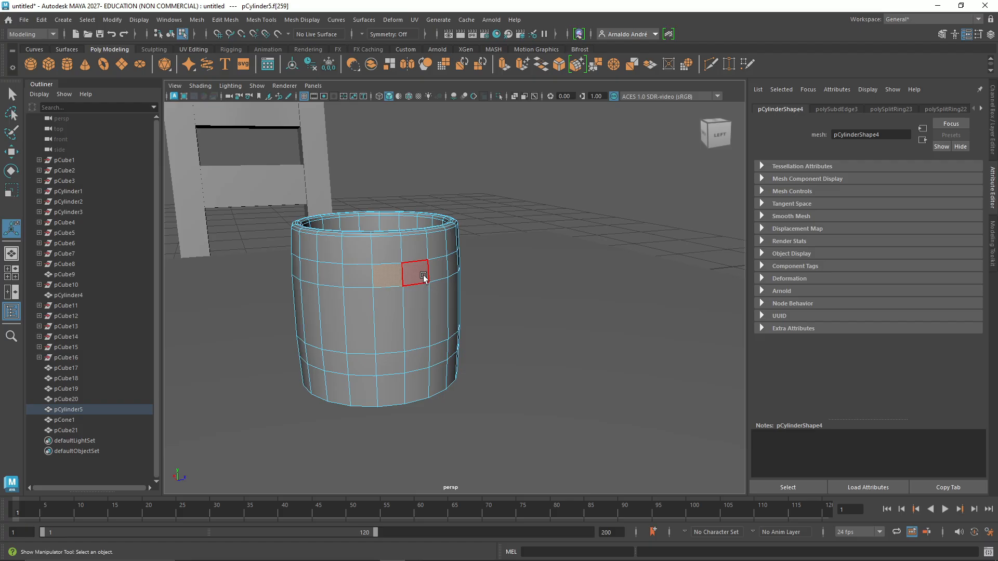
double_click(423, 277, "shift")
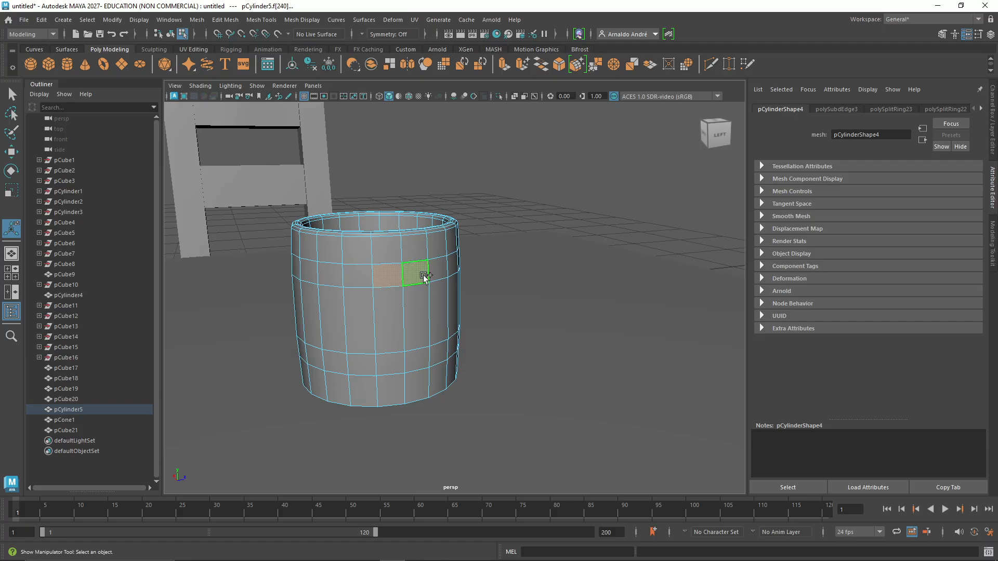
double_click(395, 362, "shift")
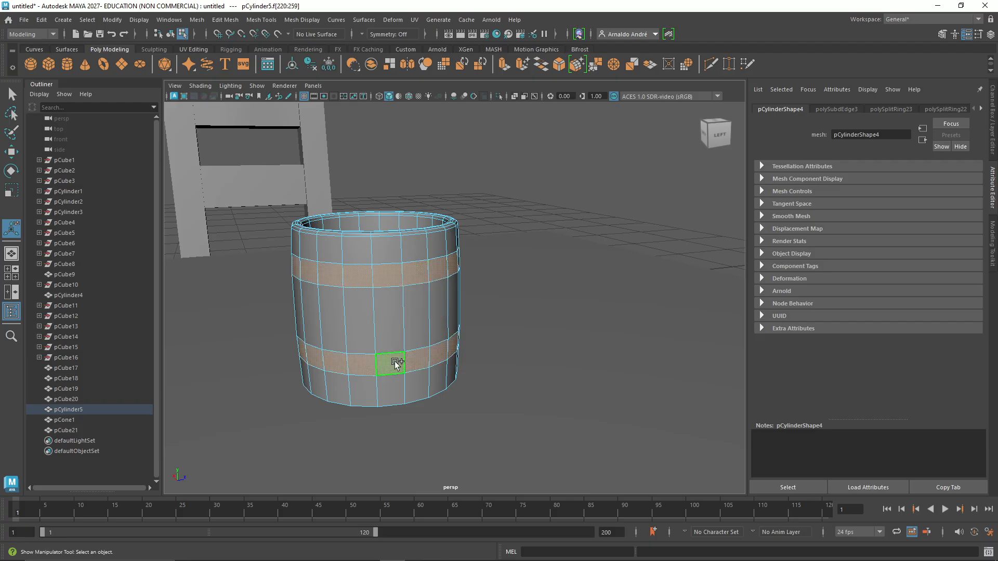
right_click(411, 280, "shift")
left_click(410, 309)
Remove one aligned outer face from each raised band and bridge the two openings with 8 divisions and the Blend curve type.
left_click(423, 277)
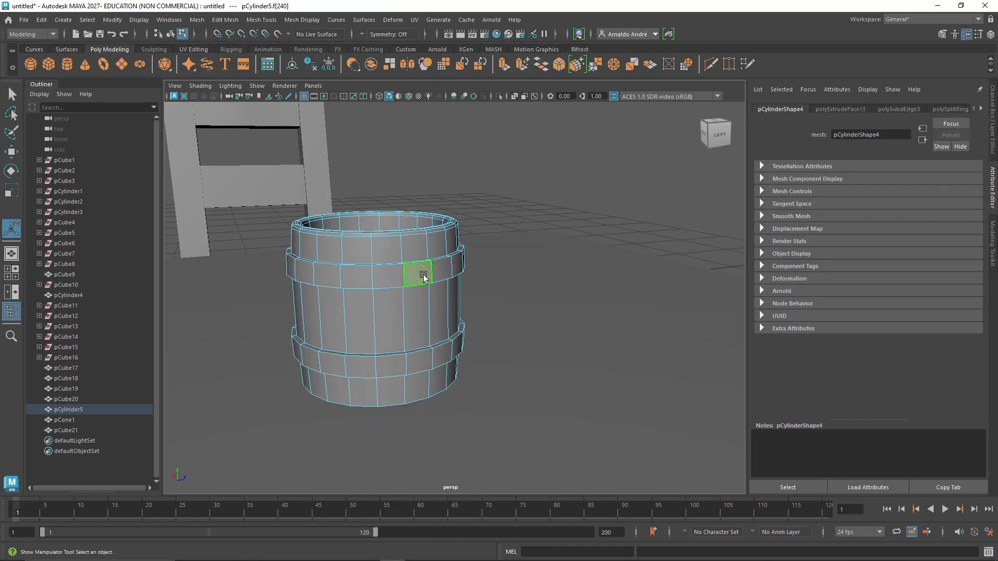
left_click(422, 364, "shift")
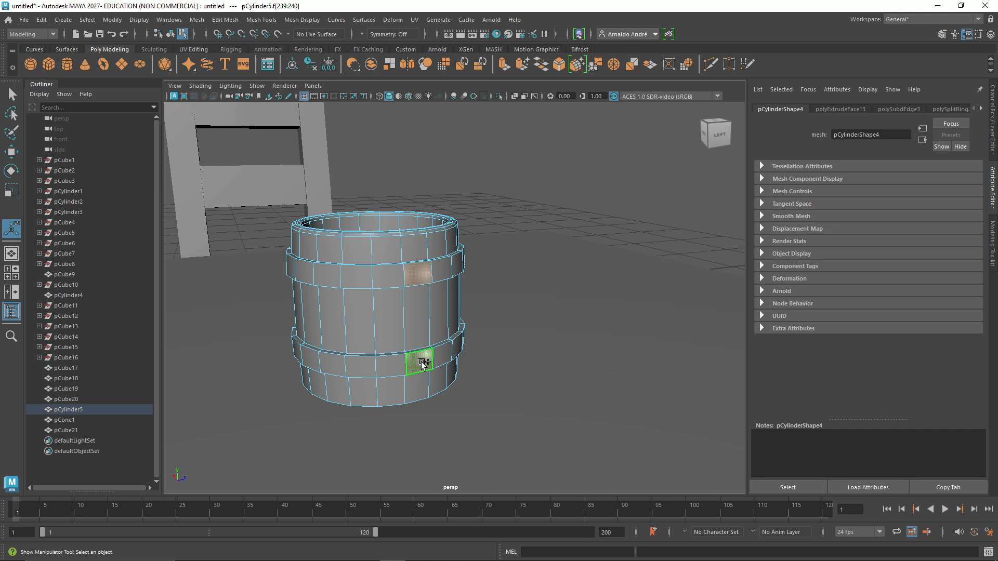
left_click(543, 73)
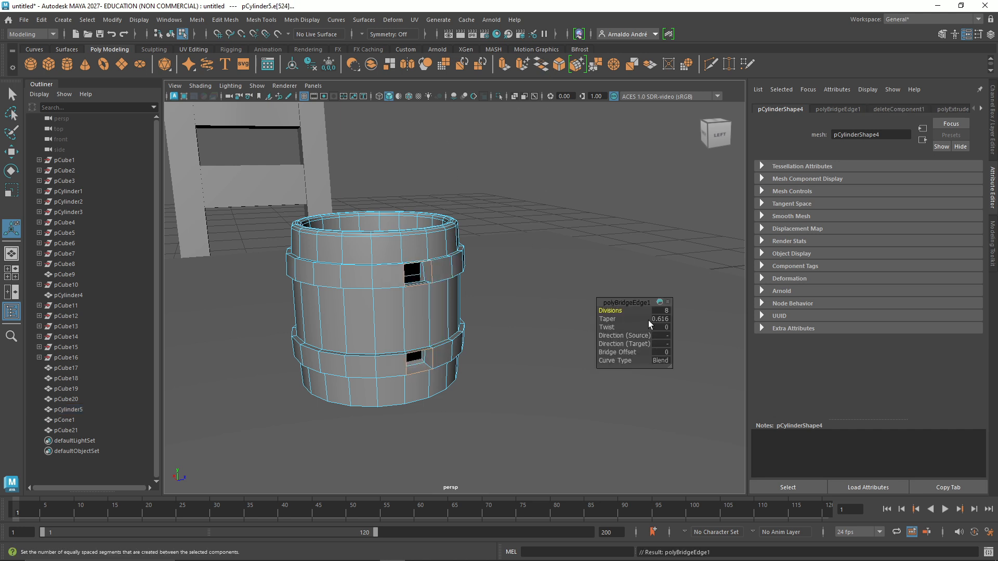
Set the bridge's taper to about 1.116 and both its source and target directions to + to form a curved handle.
left_click(608, 320)
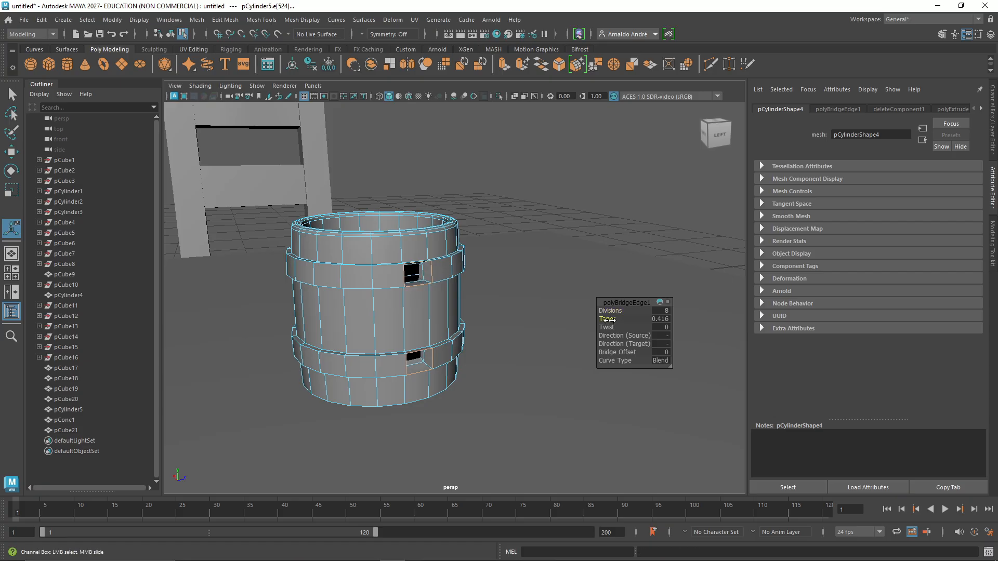
middle_click_drag(609, 319, 612, 319)
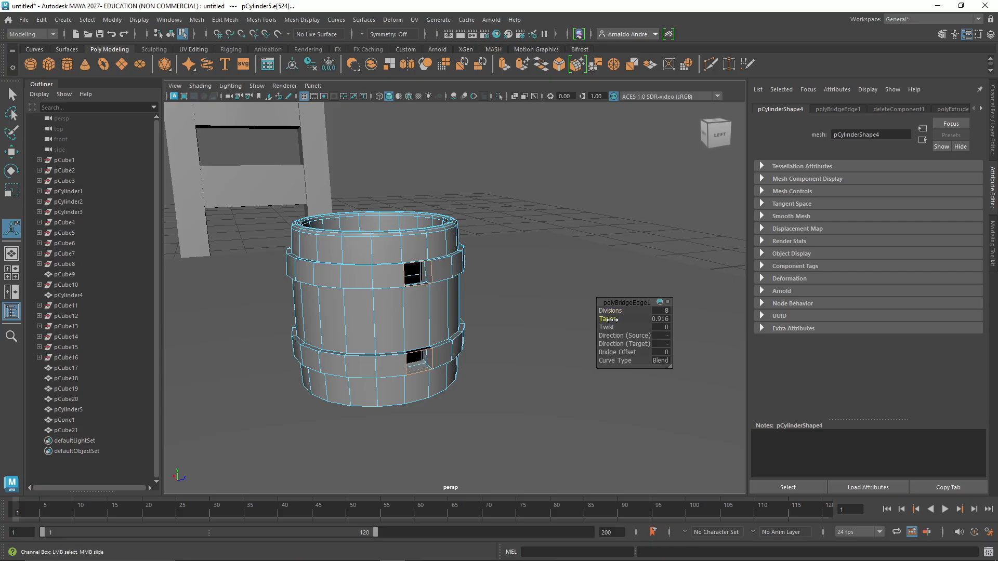
left_click(640, 337)
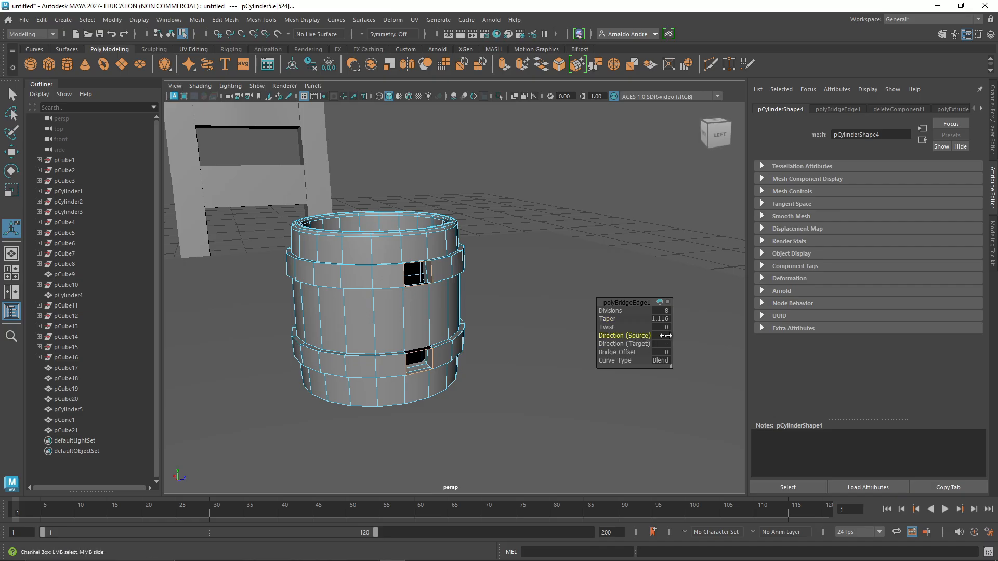
left_click_drag(666, 335, 548, 334)
left_click(623, 344)
left_click_drag(624, 344, 572, 345)
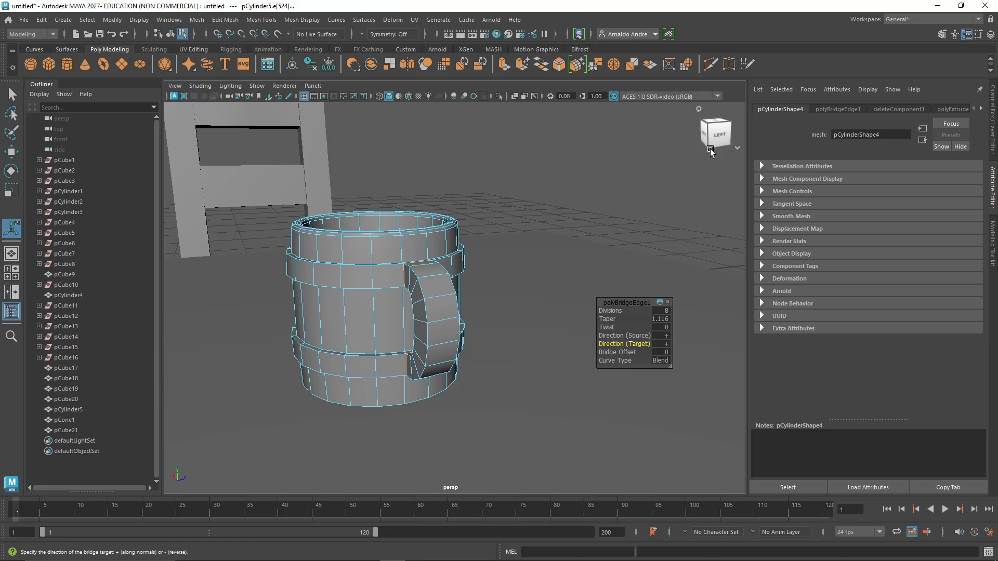
Set the mug handle's bridge taper to about 0.816 and adjust its divisions.
left_click_drag(717, 136, 750, 139)
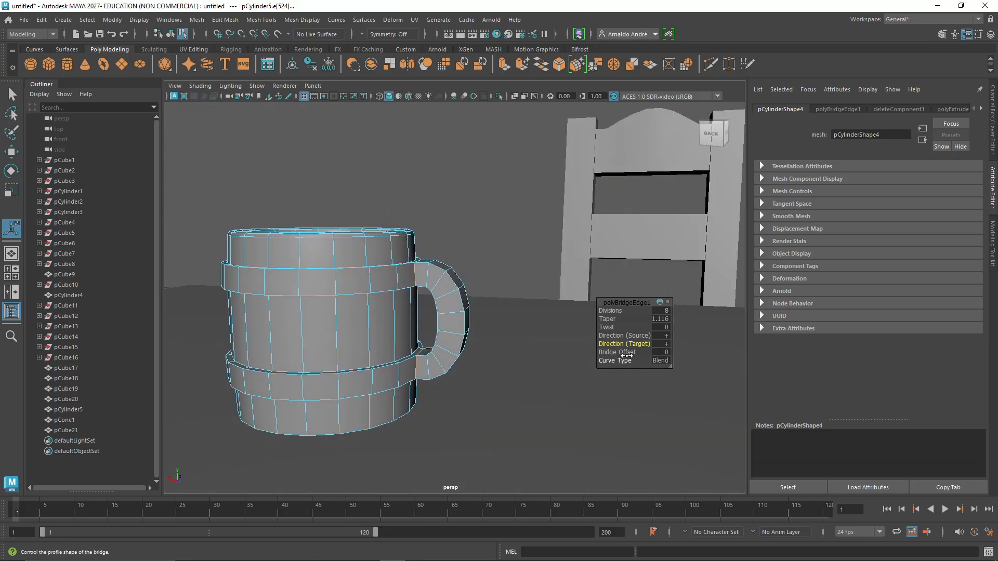
left_click_drag(626, 354, 629, 352)
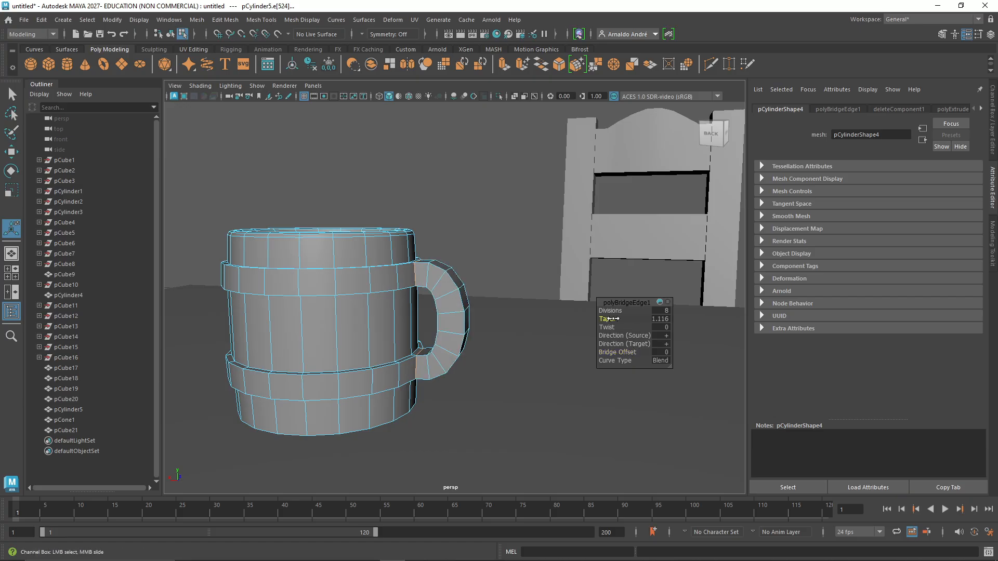
left_click_drag(613, 319, 608, 319)
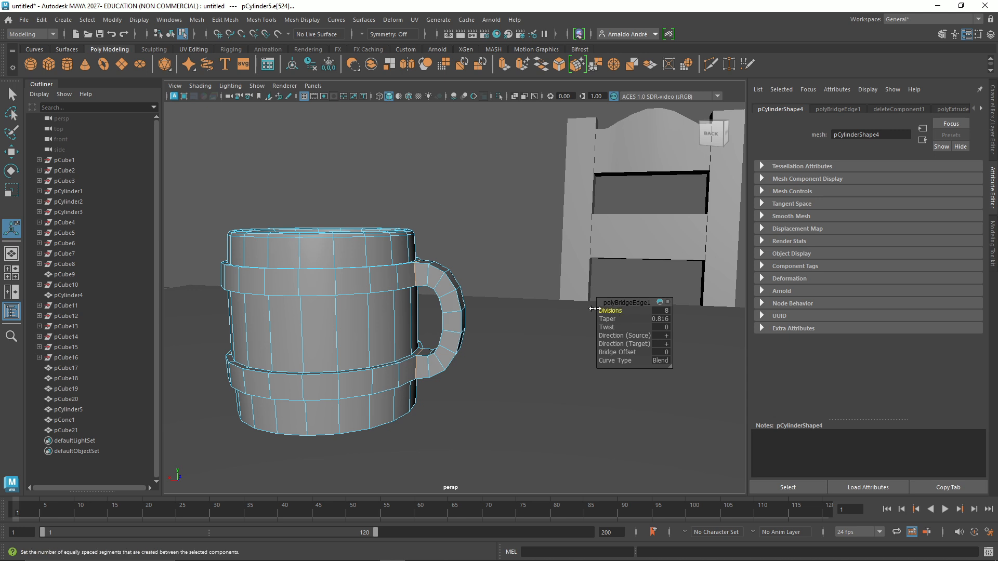
left_click_drag(617, 310, 587, 303)
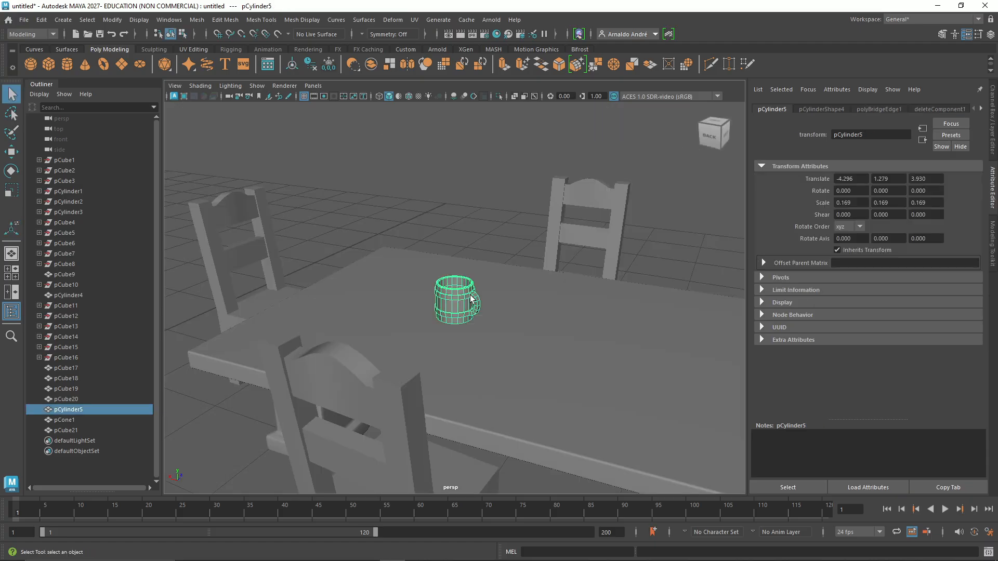
Duplicate the finished mug and spread the copies apart across the tabletop.
key("ctrl+d")
key("shift+d")
middle_click_drag(221, 265, 466, 311)
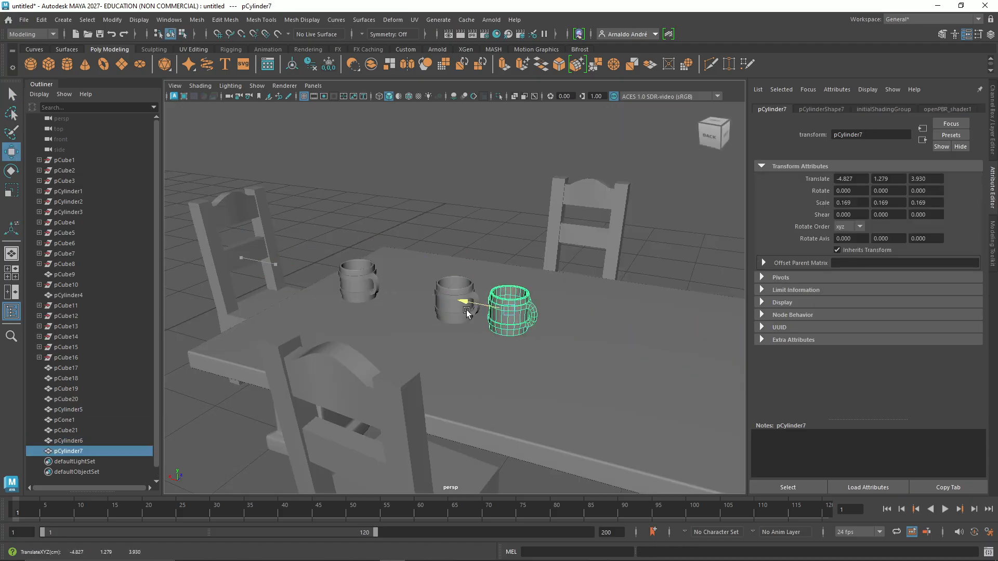
left_click_drag(467, 312, 483, 315)
left_click_drag(543, 300, 592, 287)
Create further mug copies near the table's front edge and undo the last placement changes.
key("shift+d")
left_click(492, 356)
key("ctrl+d")
left_click(487, 360)
left_click_drag(493, 352, 549, 324)
key("ctrl+z")
key("ctrl+z")
Rotate and reposition a mug toward the far end of the table, and delete the surplus mug copy.
left_click(460, 294)
left_click(12, 171)
left_click_drag(474, 317, 720, 345)
key("w")
scroll(665, 274, "down", 3)
left_click_drag(612, 331, 631, 336)
left_click(593, 429)
left_click_drag(603, 406, 632, 324)
key("Delete")
Rotate the mugs individually about Y so their handles point differently, turning the one by the far-side chair by about -105°.
left_click(469, 343)
key("e")
left_click_drag(500, 355, 444, 332)
left_click(525, 291)
left_click_drag(539, 304, 439, 260)
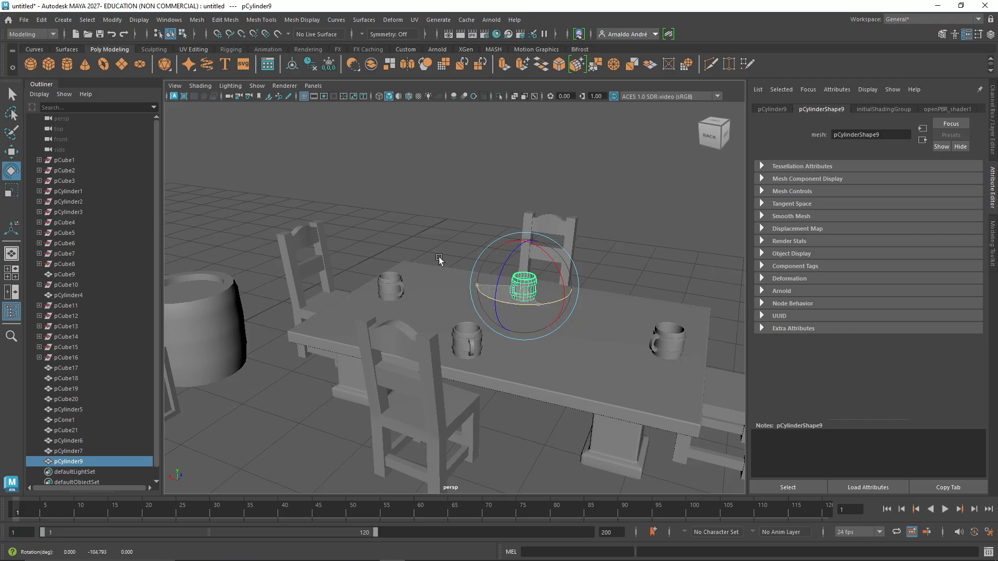
left_click(667, 342)
left_click(389, 288)
Tip the mug in front of the nearest chair onto its side on the tabletop.
left_click(479, 355)
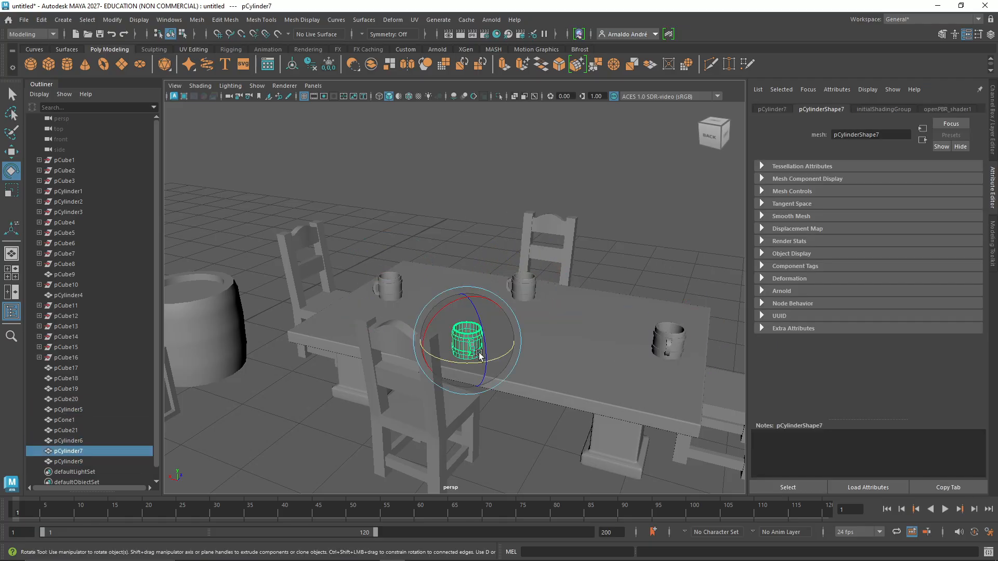
left_click(657, 236)
scroll(657, 236, "down", 6)
left_click_drag(479, 359, 548, 332)
scroll(633, 252, "up", 3)
left_click(458, 326)
scroll(548, 335, "up", 5)
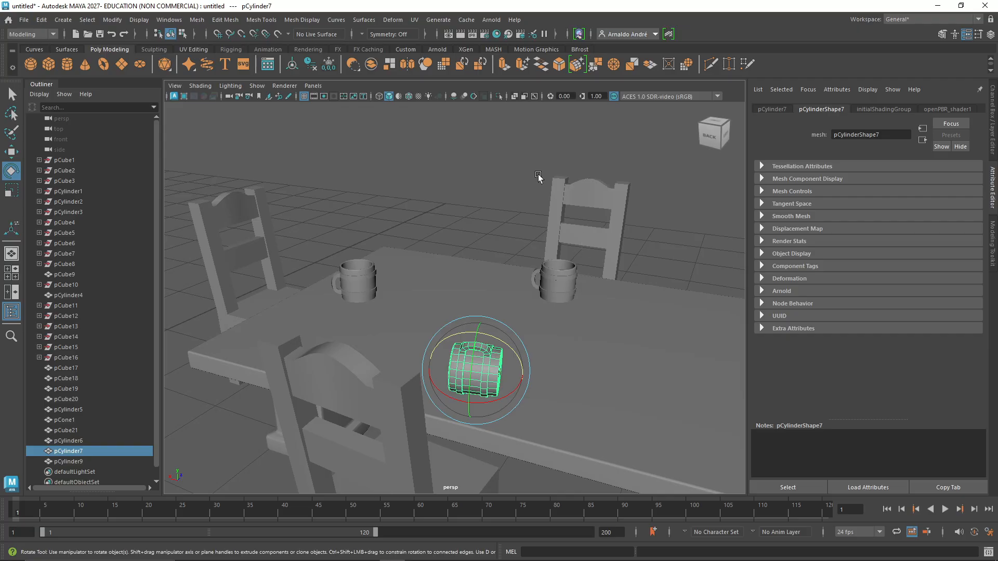
Roll the tipped mug so its handle points toward the near table edge, with rotation about -148.4, -55.5, 66.1.
left_click(517, 163)
left_click(470, 359)
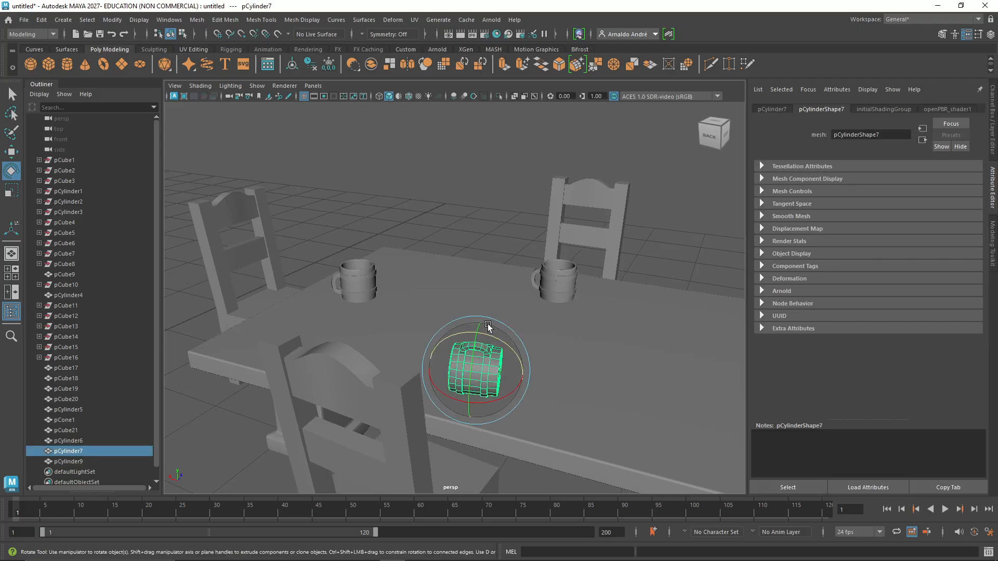
left_click_drag(475, 340, 491, 416)
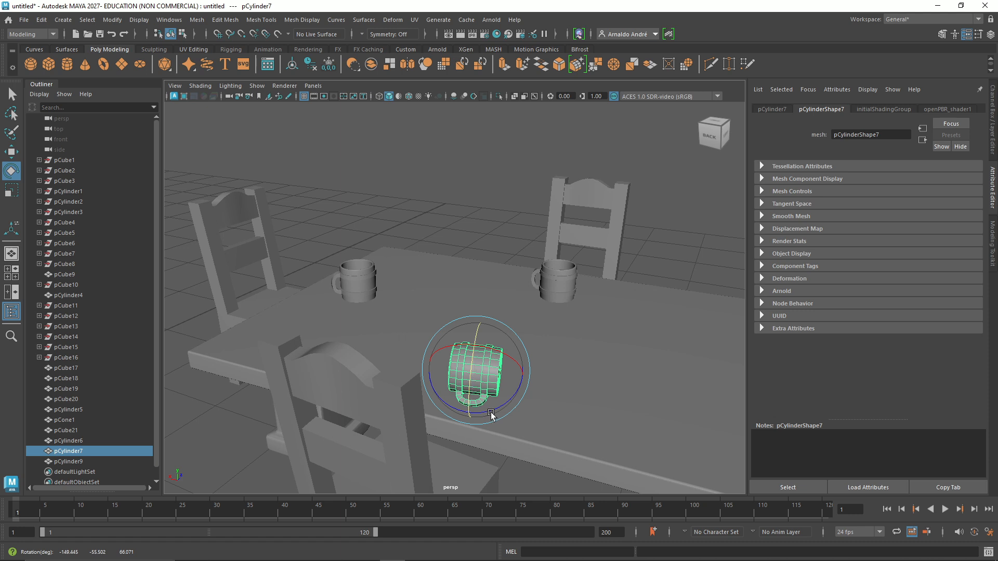
left_click(675, 214)
Examine the table, chairs and mugs together with the crates and barrels from several distances and angles.
scroll(675, 214, "down", 3)
scroll(636, 260, "down", 2)
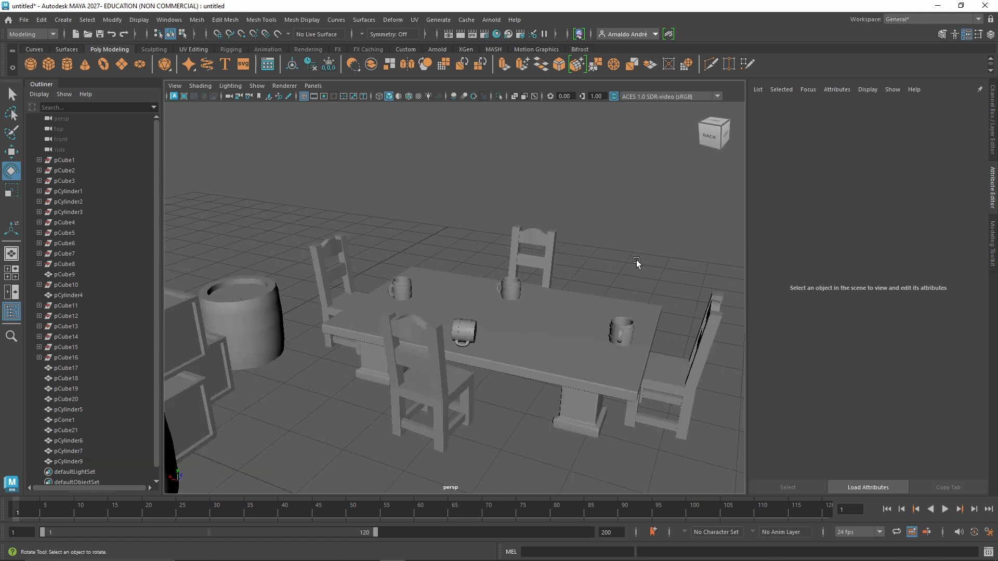
scroll(645, 289, "up", 2)
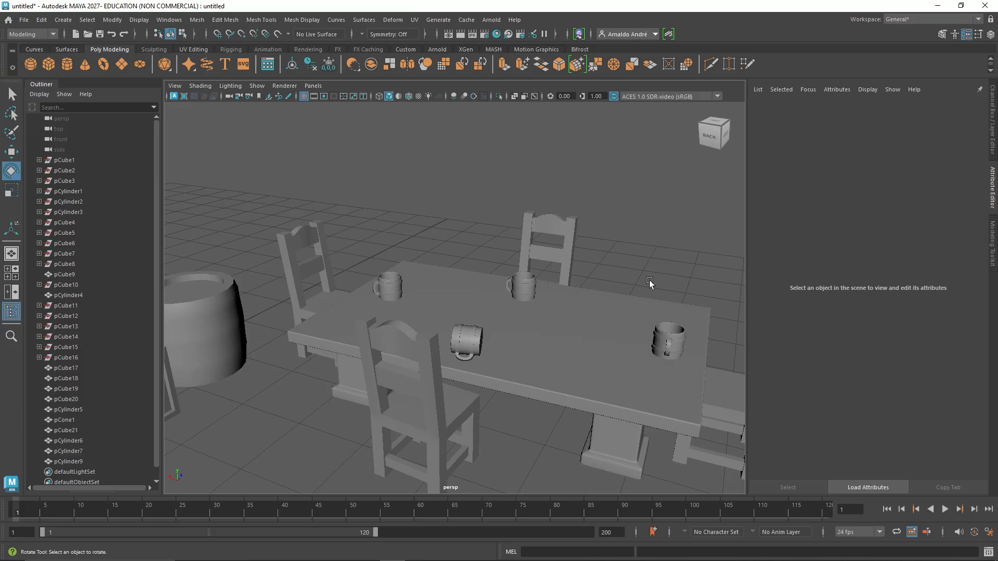
scroll(649, 282, "up", 2)
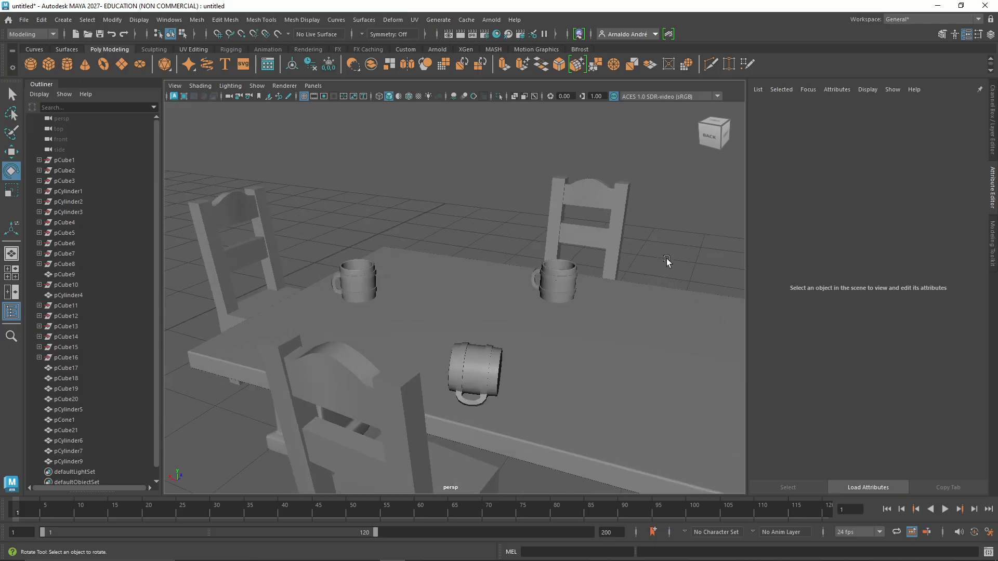
left_click_drag(667, 239, 710, 135, "alt")
scroll(623, 223, "down", 6)
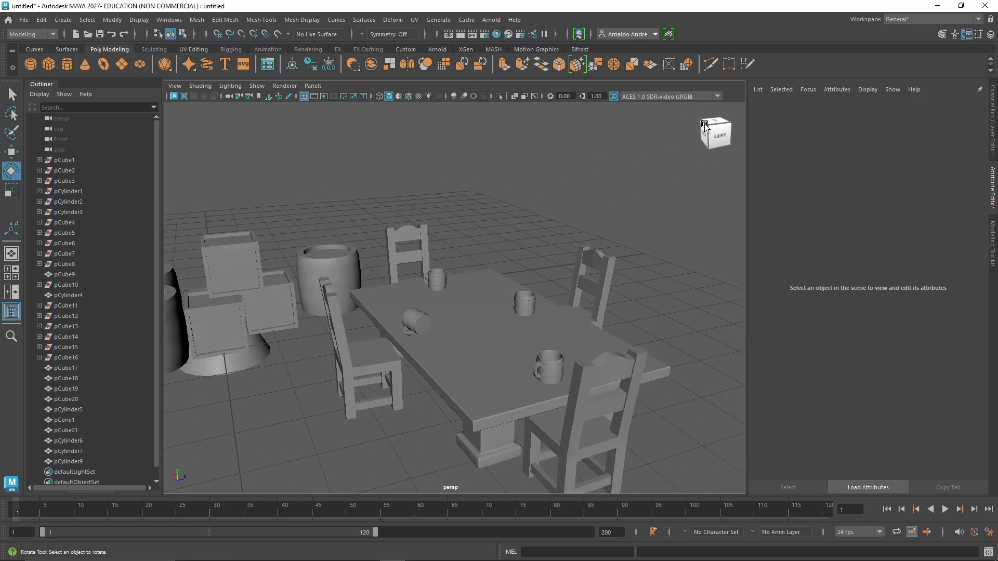
left_click(269, 307)
scroll(367, 298, "down", 4)
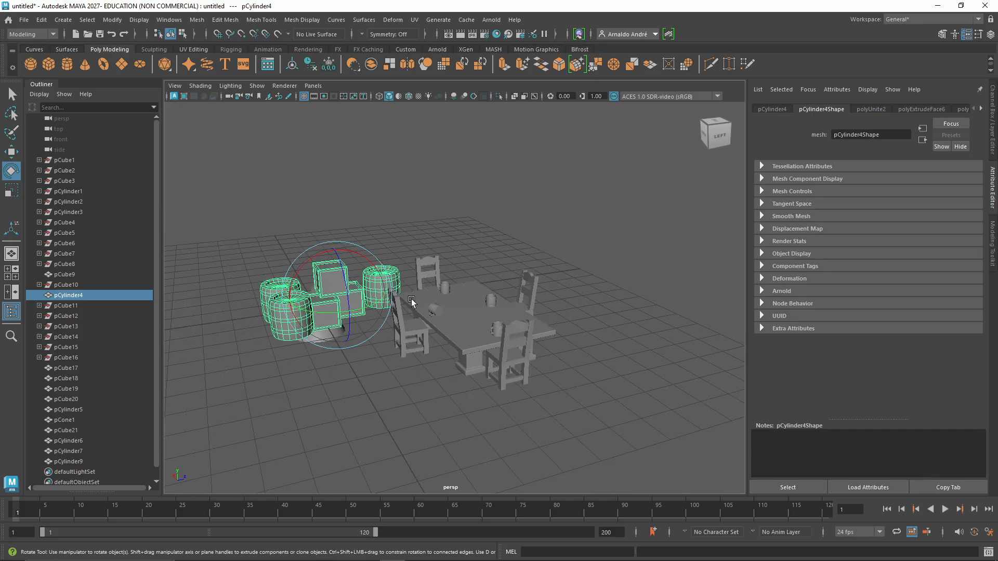
scroll(411, 298, "up", 2)
left_click(521, 191)
scroll(520, 207, "down", 2)
scroll(413, 298, "up", 4)
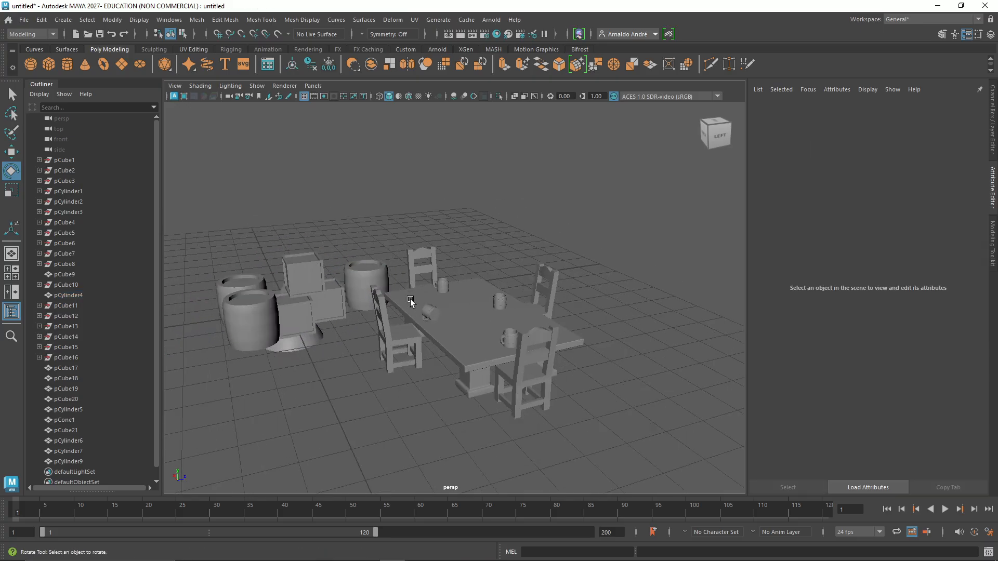
scroll(410, 299, "down", 3)
Delete the leftover cone beneath the stacked crates.
left_click_drag(716, 136, 728, 107)
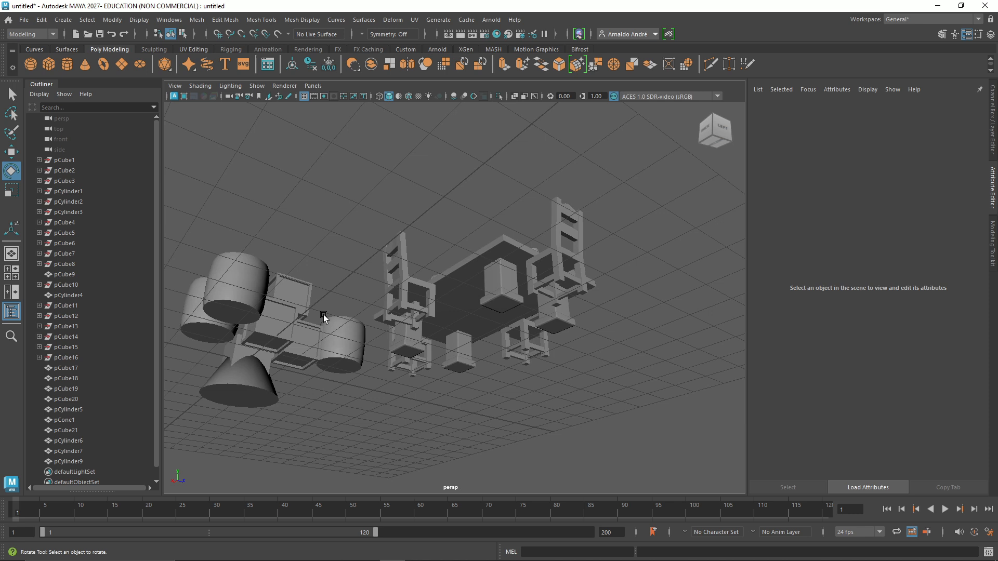
left_click(262, 391)
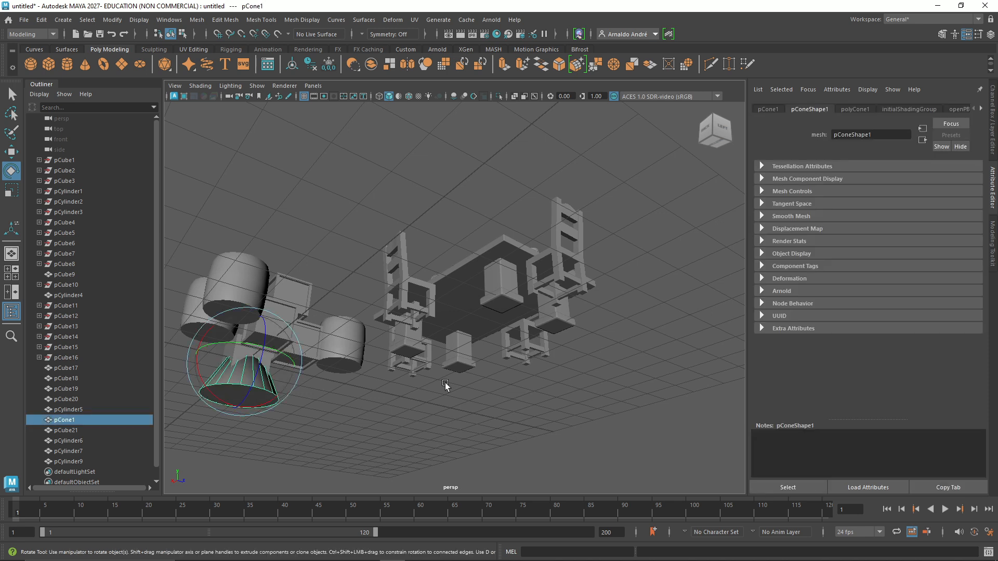
key("Delete")
left_click(710, 131)
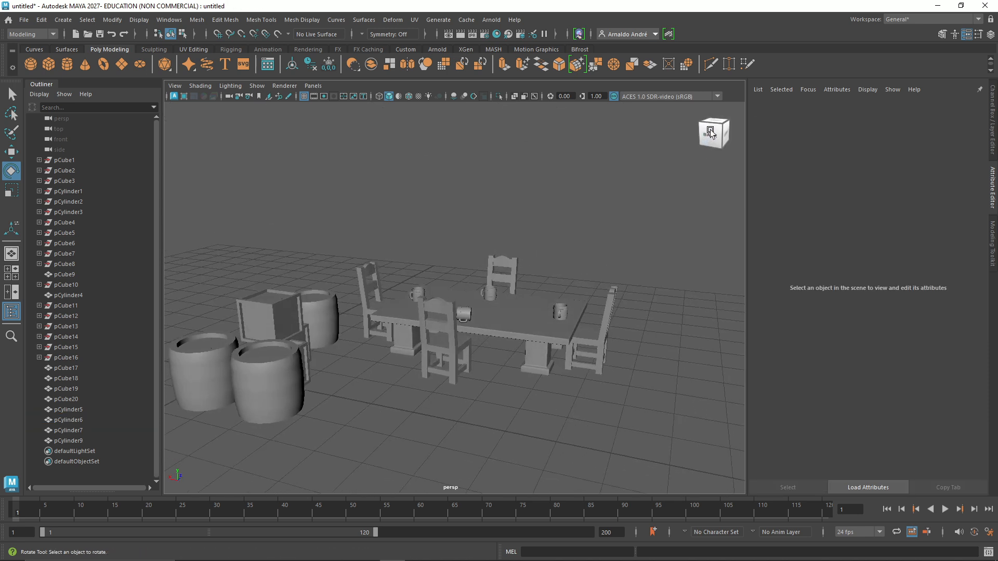